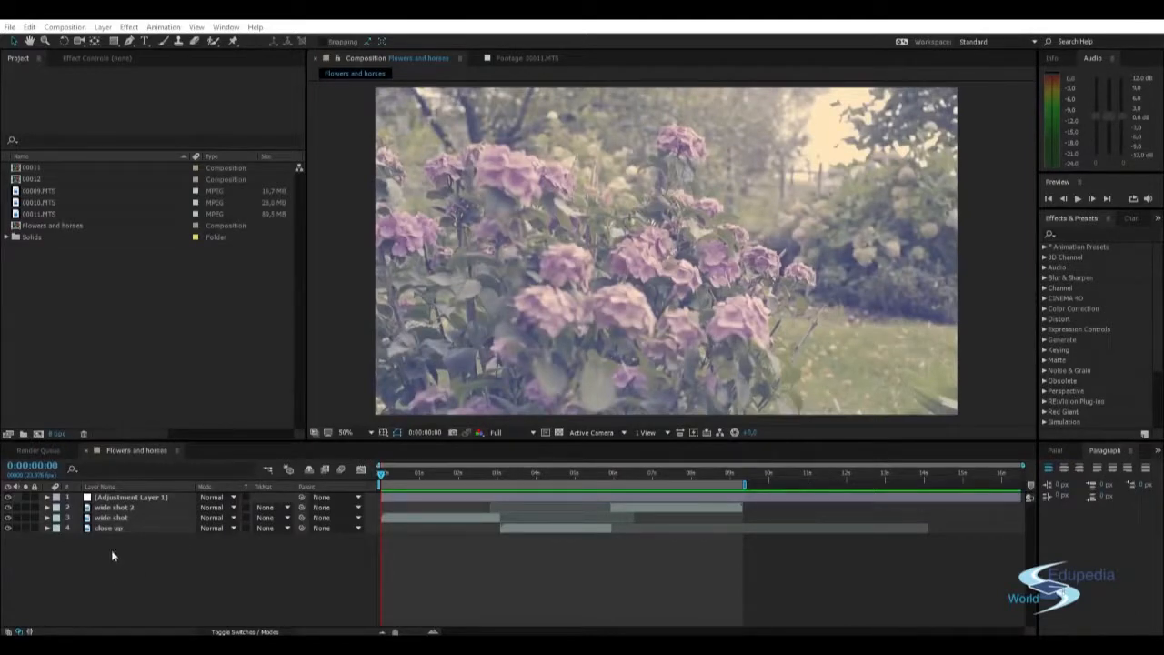
Step: Inspect the adjustment layer, wide shot, wide shot 2 and close up layers while scrubbing through the Flowers and horses timeline
mouse_move(127, 552)
mouse_down()
mouse_move(98, 514)
mouse_move(107, 509)
mouse_move(101, 536)
mouse_move(109, 505)
mouse_move(132, 545)
mouse_up()
click(148, 529)
click(162, 516)
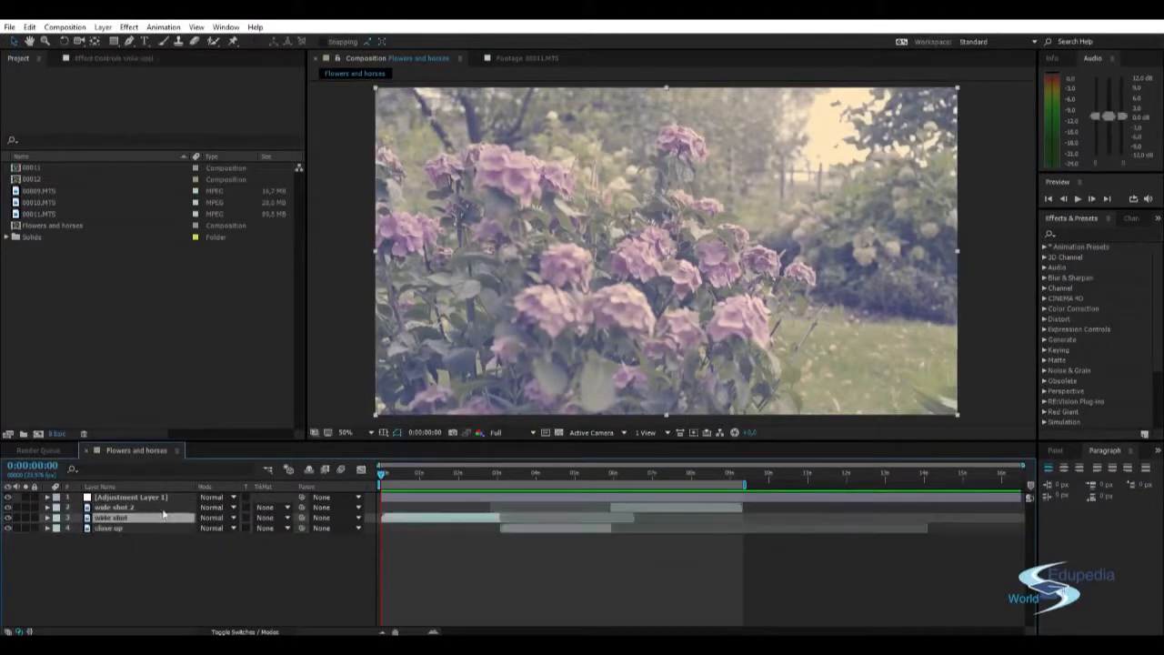
click(165, 508)
drag(384, 475, 621, 474)
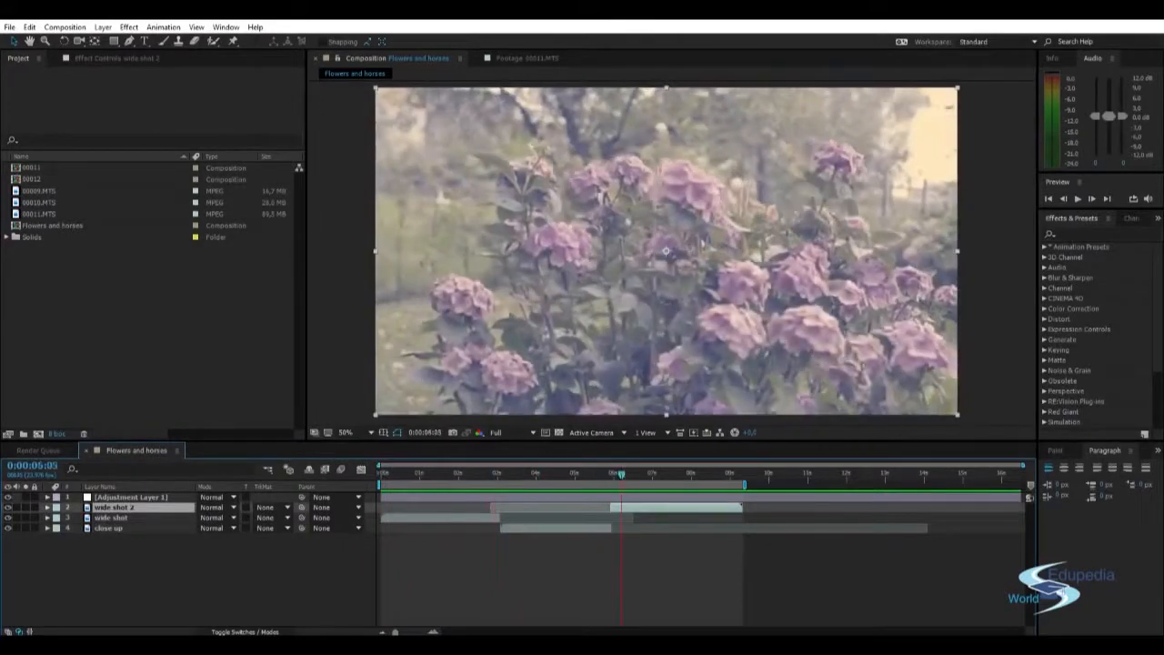
click(128, 497)
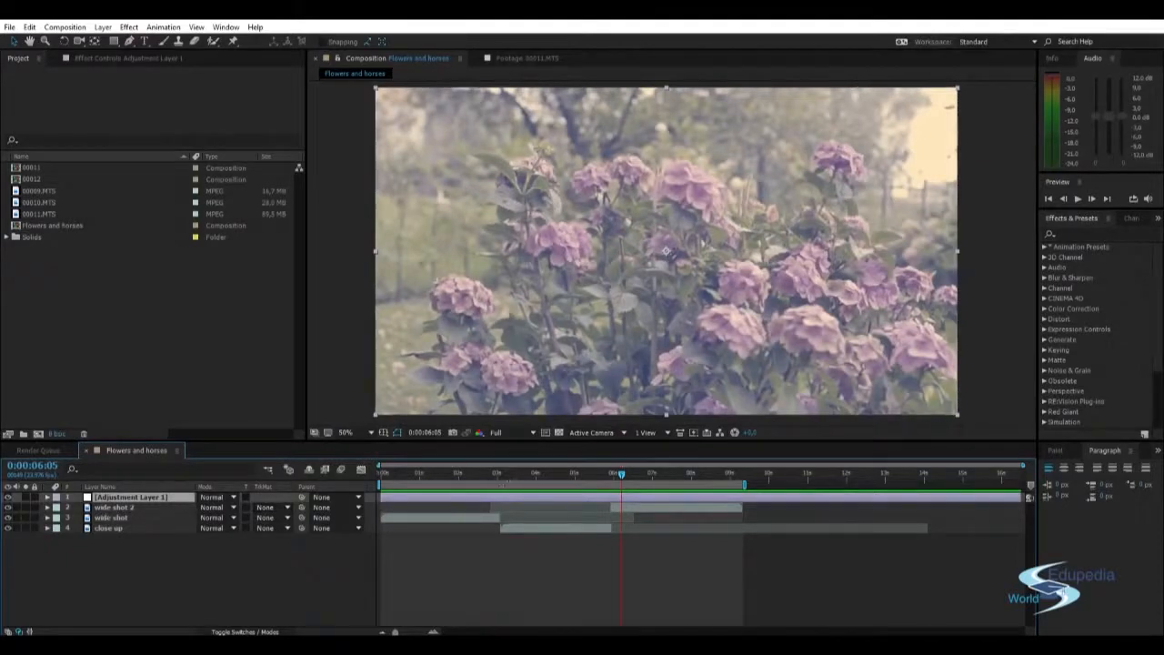
drag(556, 473, 512, 475)
click(164, 528)
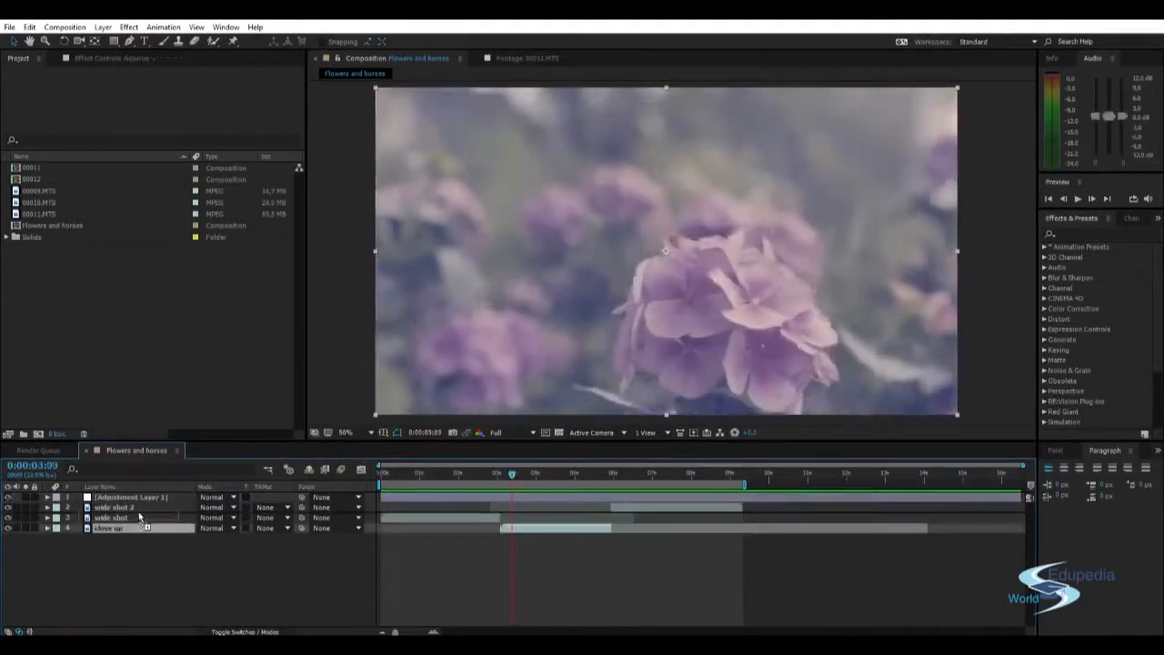
shift+click(128, 517)
shift+click(128, 498)
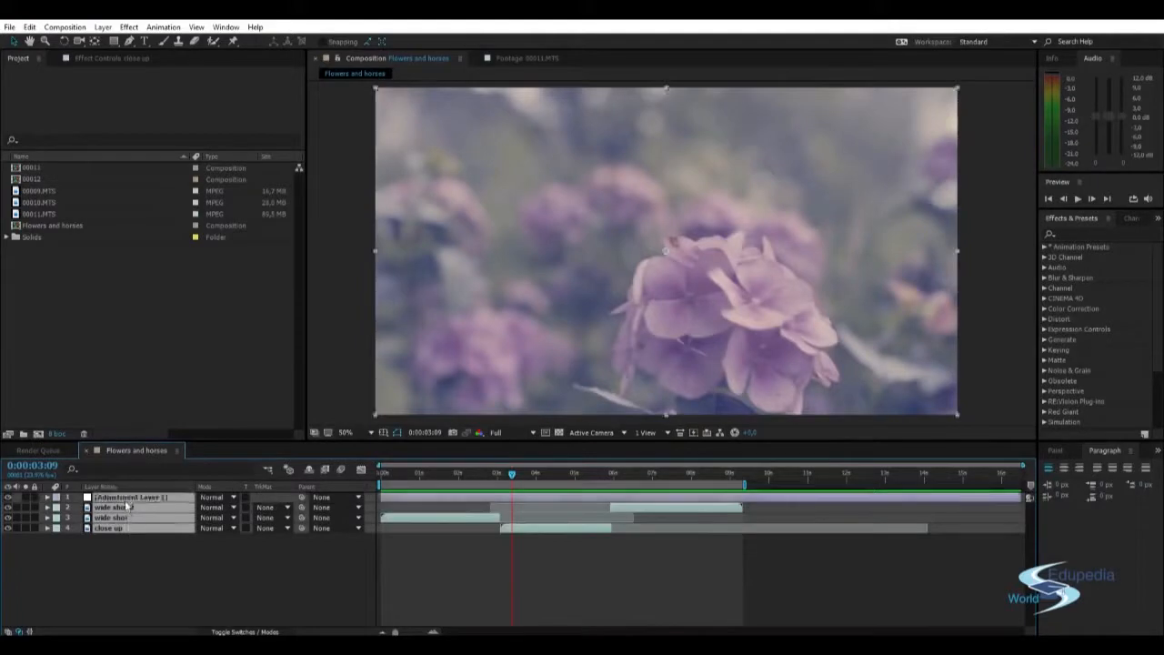
drag(514, 474, 493, 474)
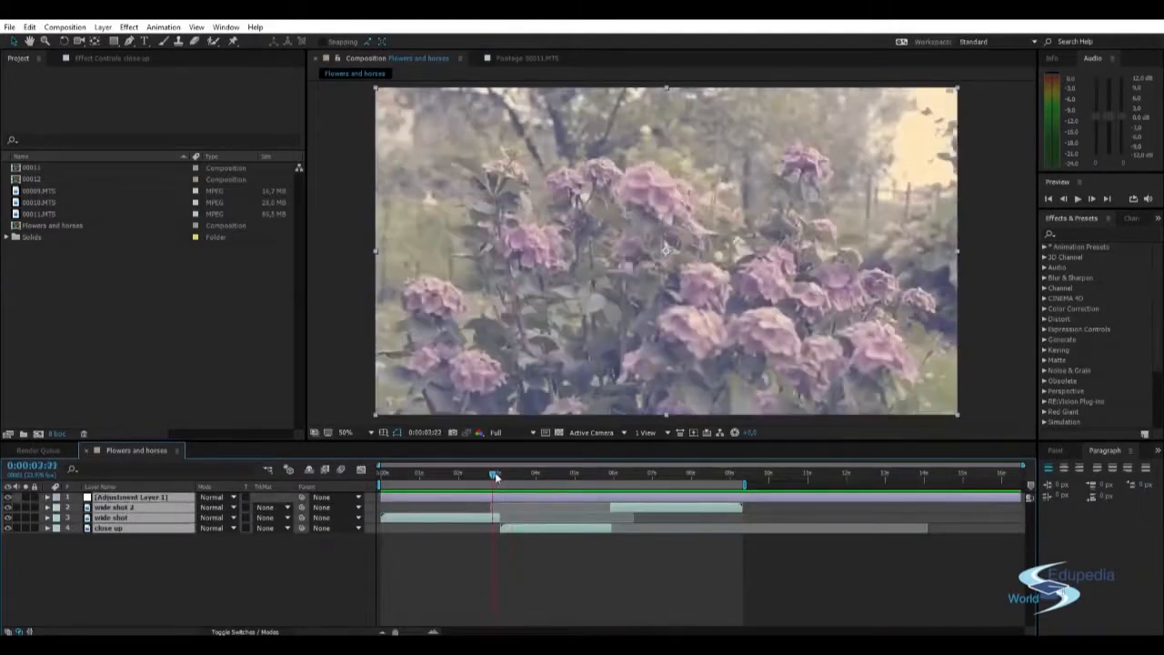
Step: Try shifting all four layers together to start about one and a half seconds later, and undo the shift
click(440, 556)
drag(187, 559, 137, 496)
drag(448, 496, 510, 498)
click(433, 558)
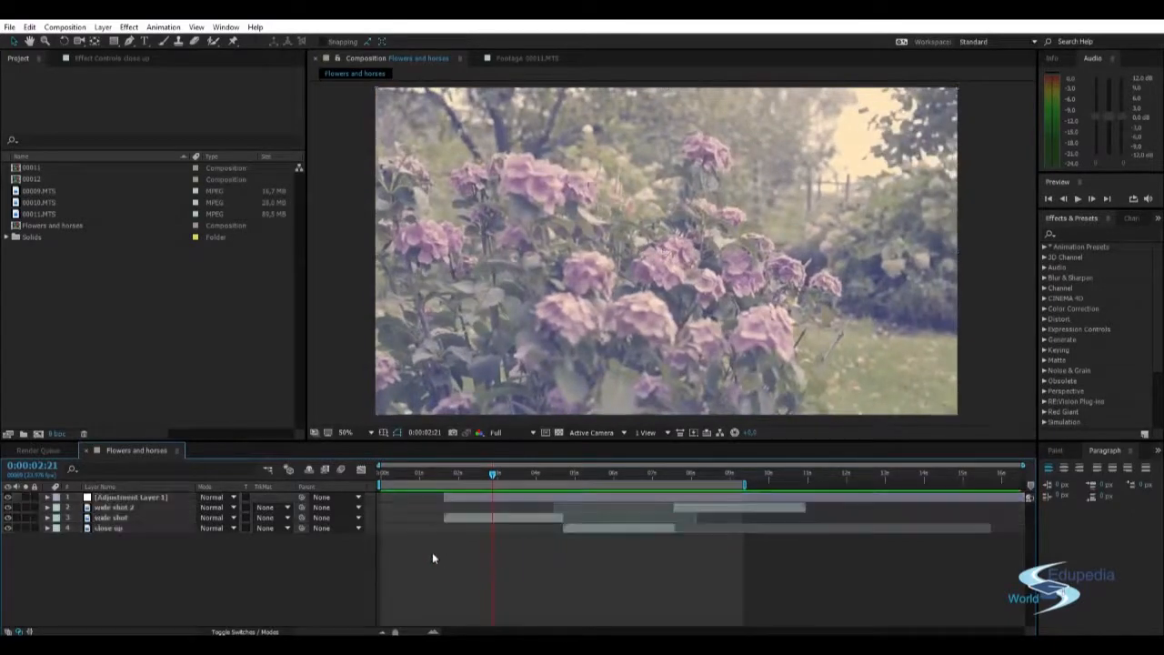
key(ctrl+z)
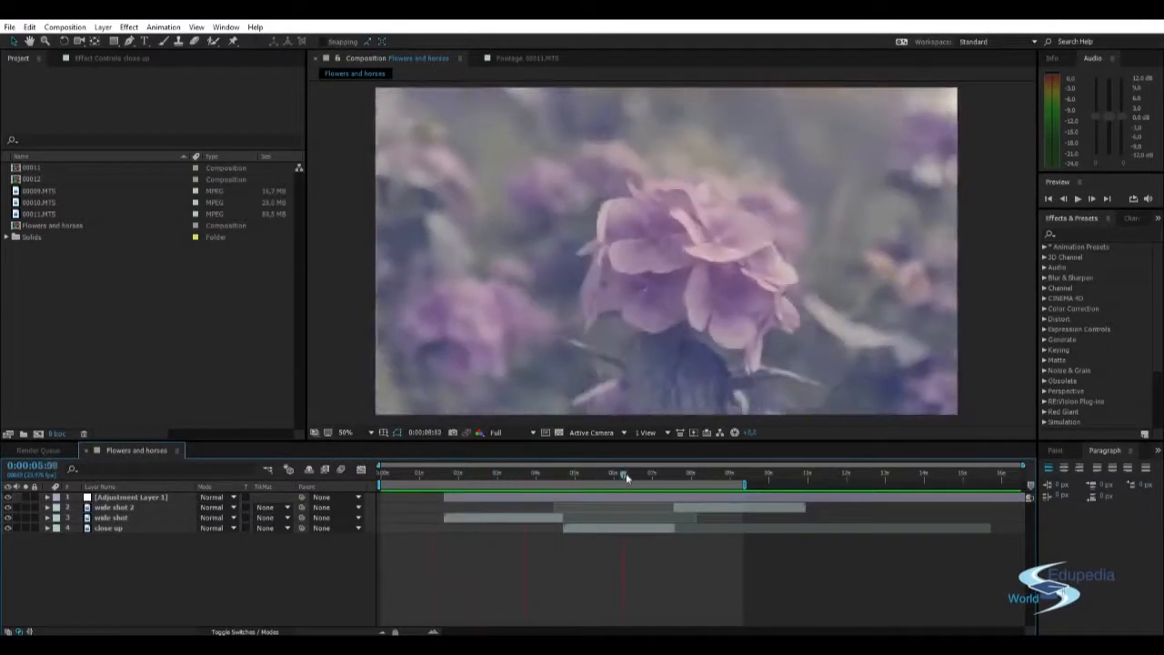
click(652, 512)
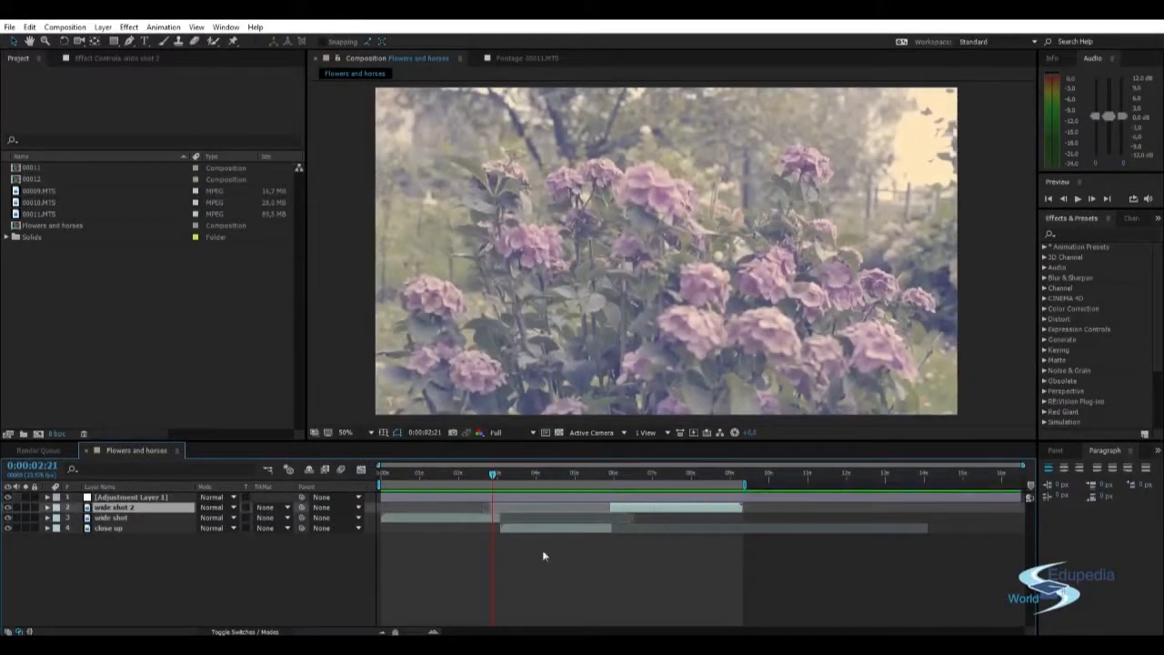
click(334, 575)
Step: Scrub through the shots and move the wide shot 2 layer to the end of the stack, beneath close up
drag(492, 474, 400, 465)
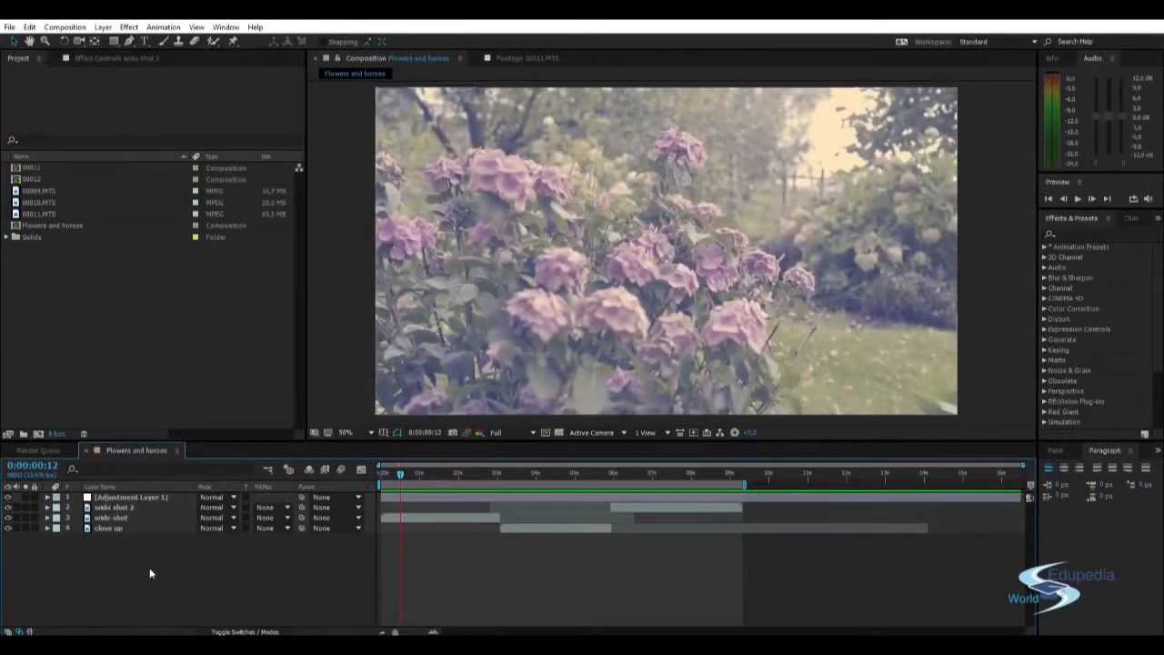
drag(405, 475, 585, 474)
drag(103, 509, 118, 540)
drag(585, 473, 407, 486)
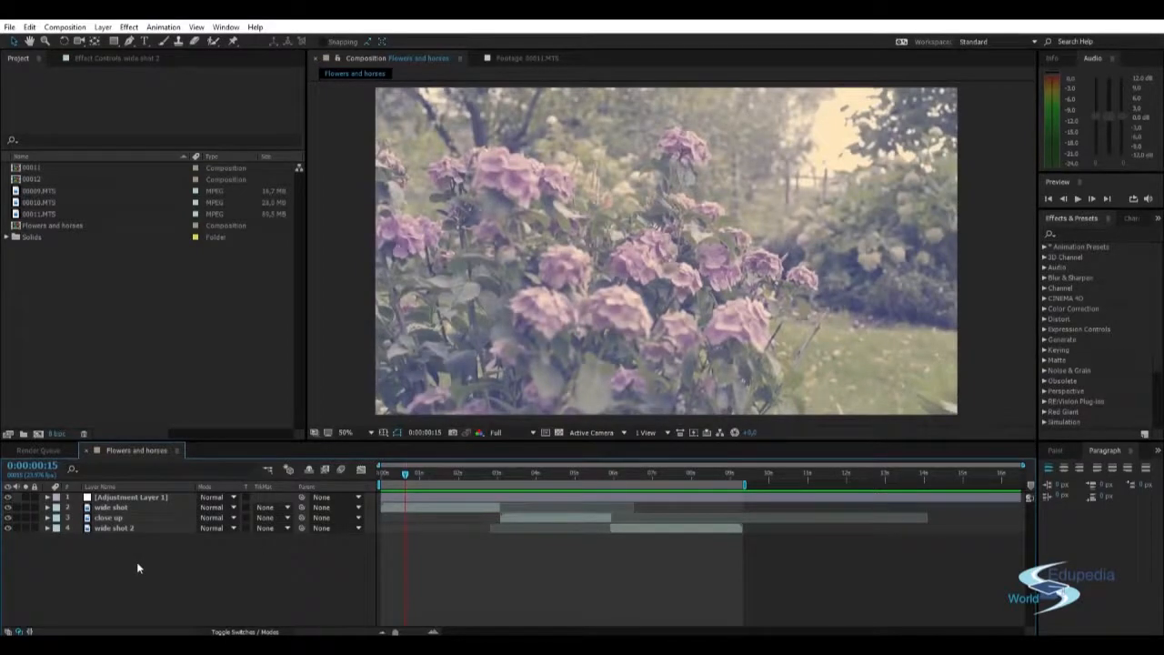
click(391, 498)
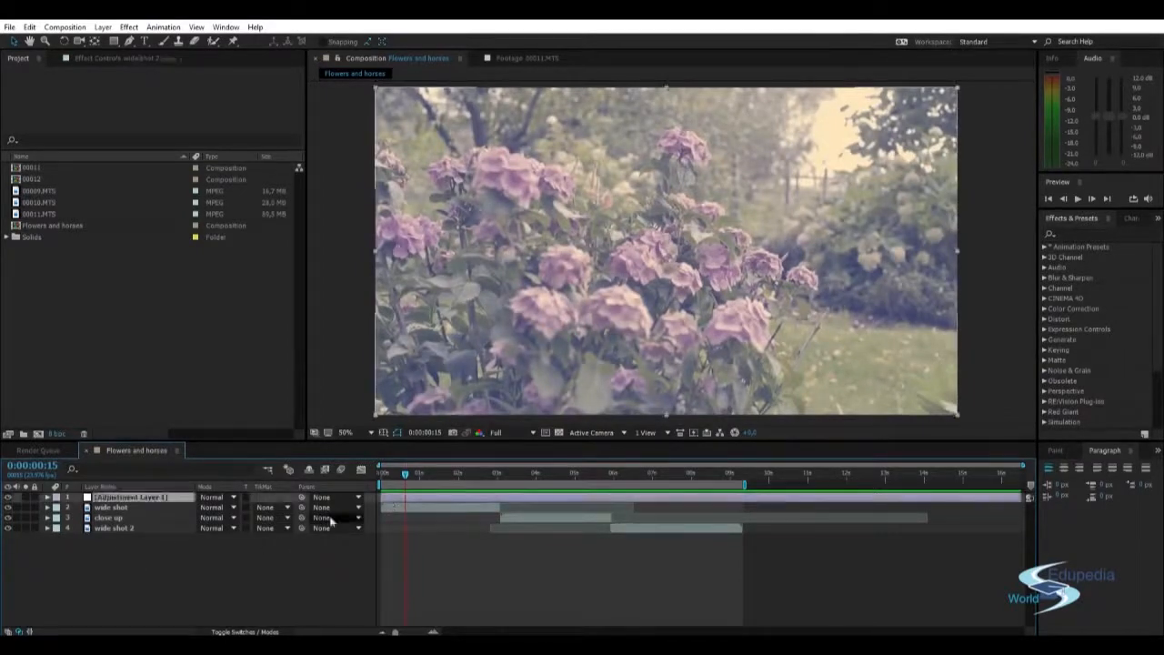
shift+click(129, 528)
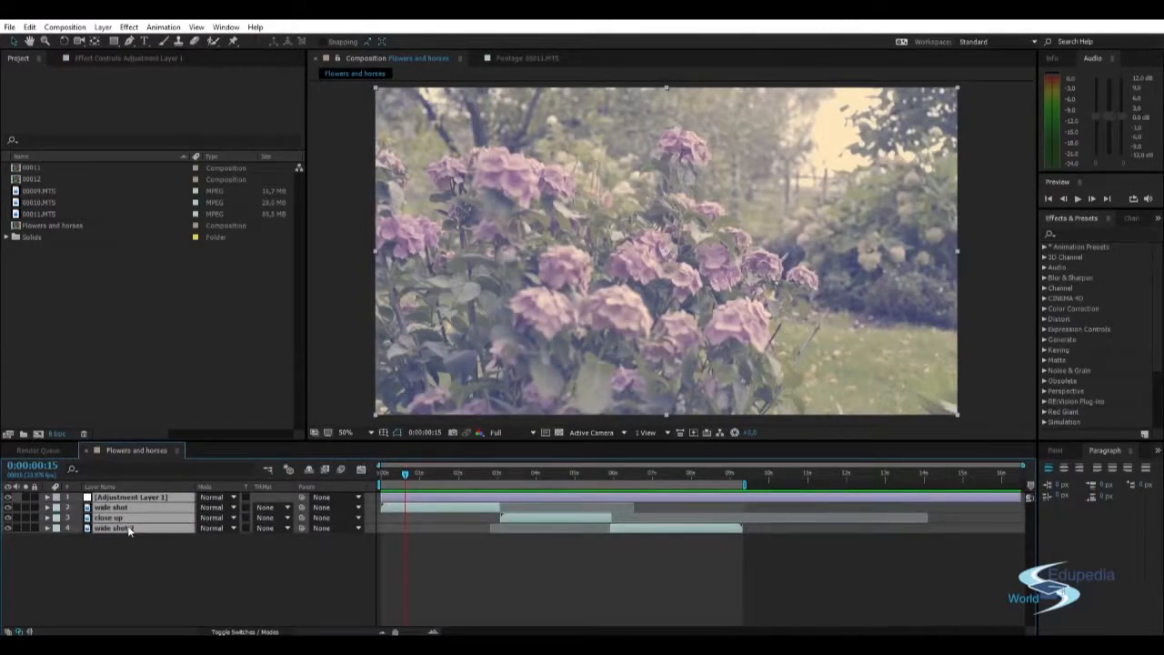
click(152, 565)
drag(130, 563, 112, 500)
click(120, 563)
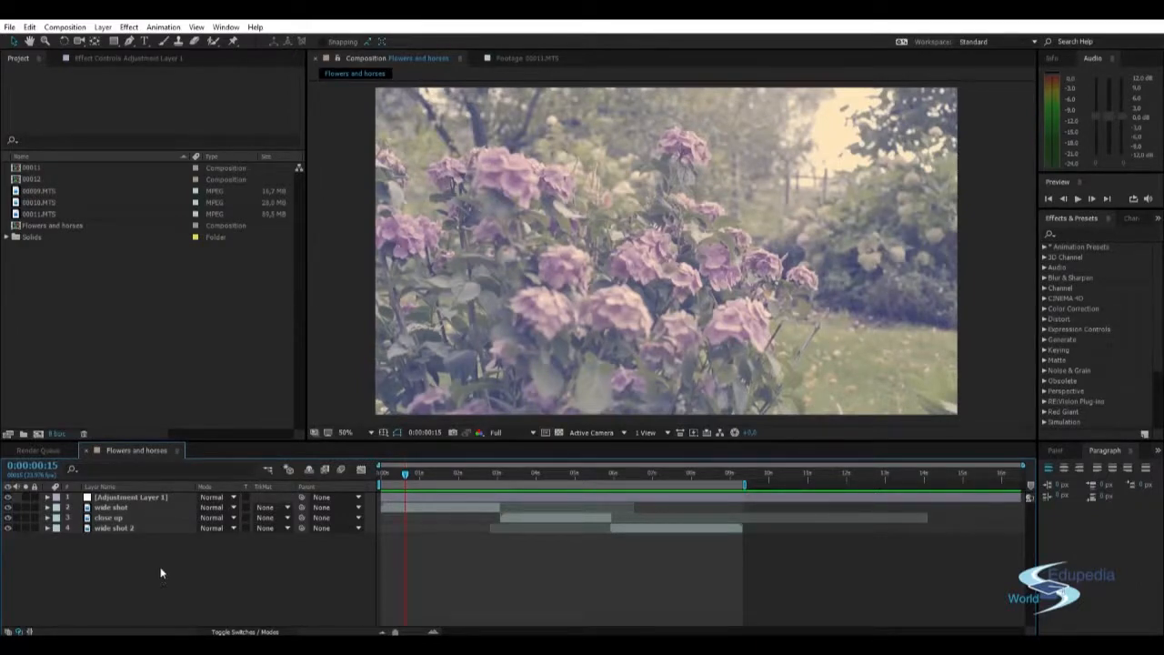
Step: Pre-compose all four layers into a new composition named "Flowers with grade", moving all attributes into it
click(119, 528)
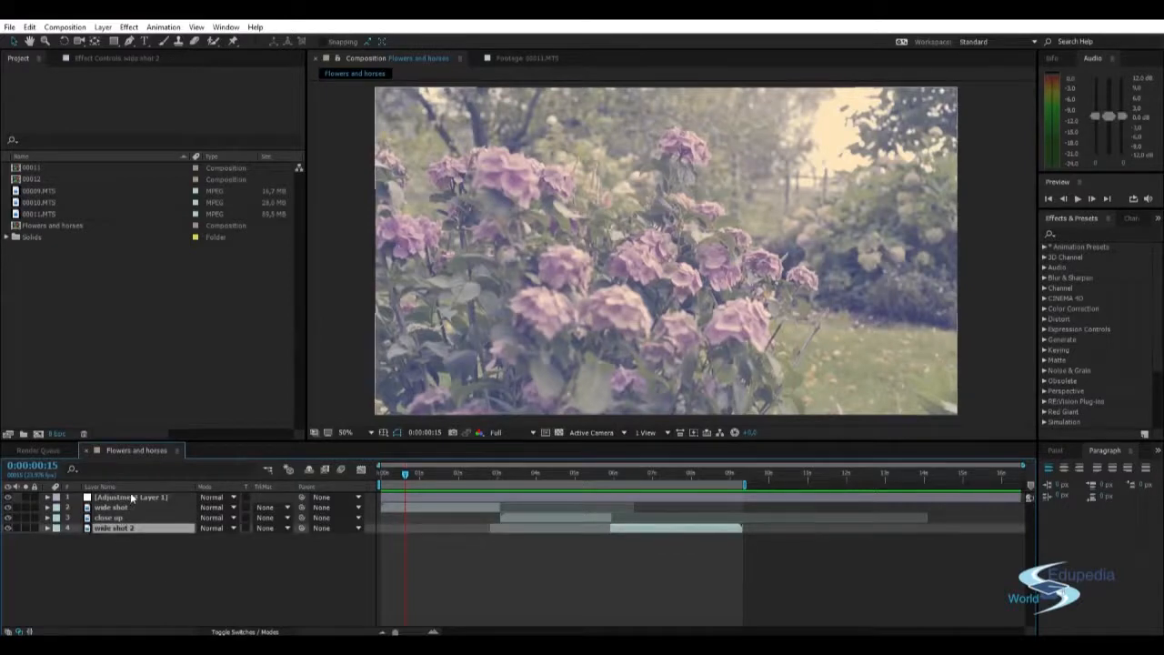
shift+click(128, 499)
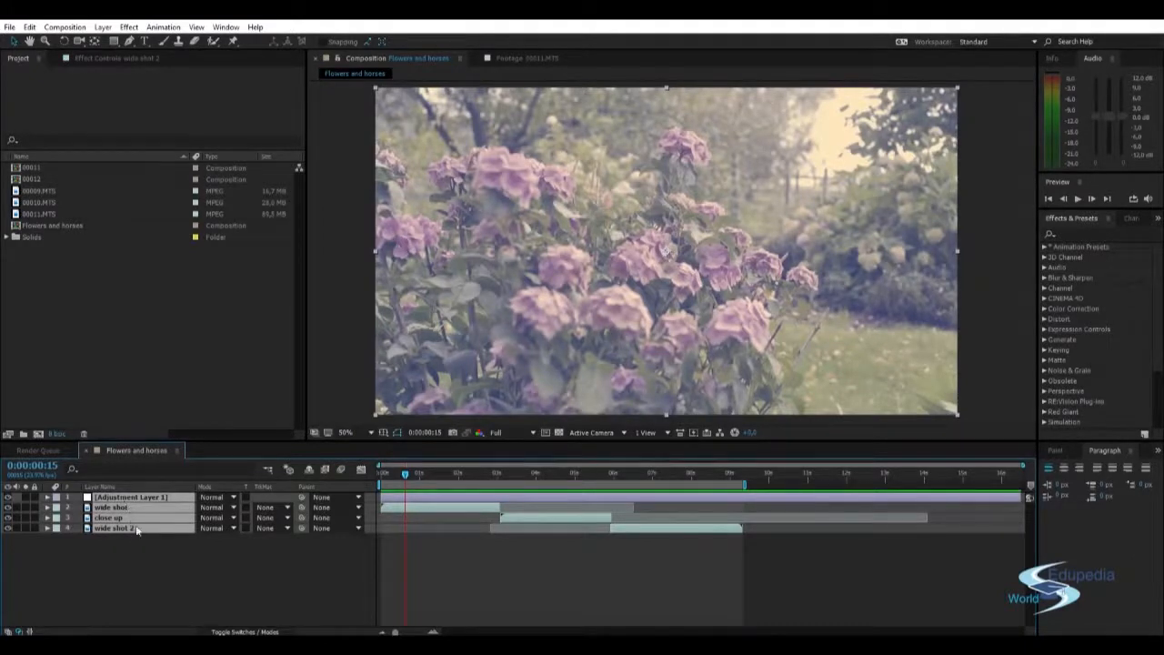
right_click(147, 517)
click(104, 553)
drag(103, 554, 118, 502)
right_click(146, 502)
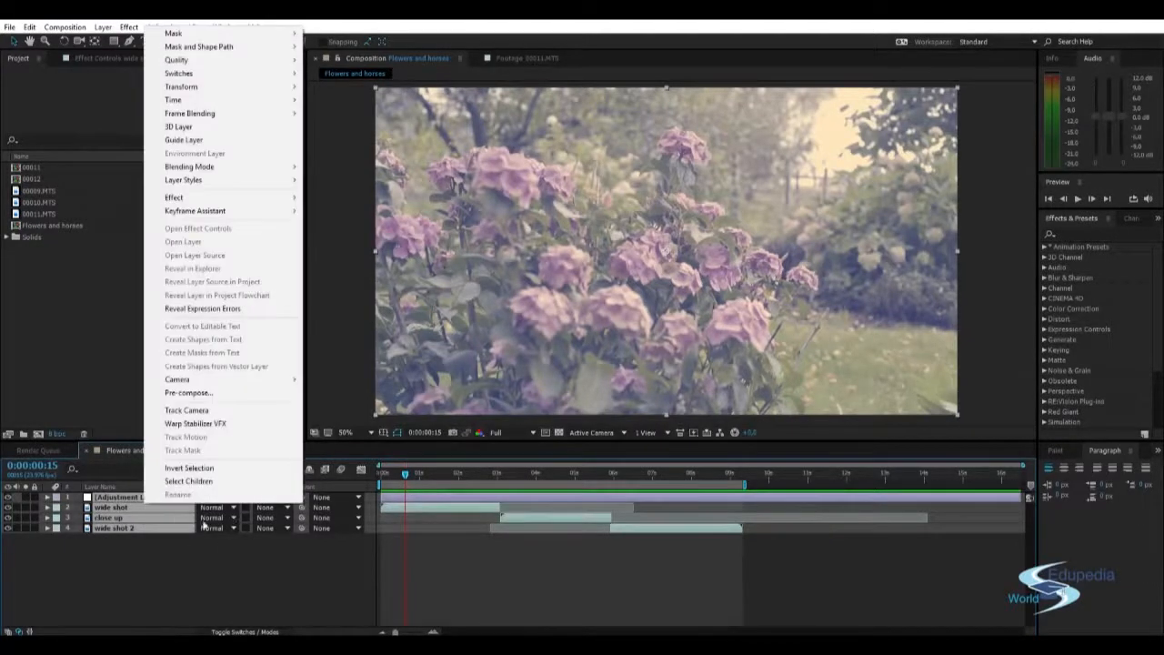
click(227, 393)
drag(586, 327, 546, 291)
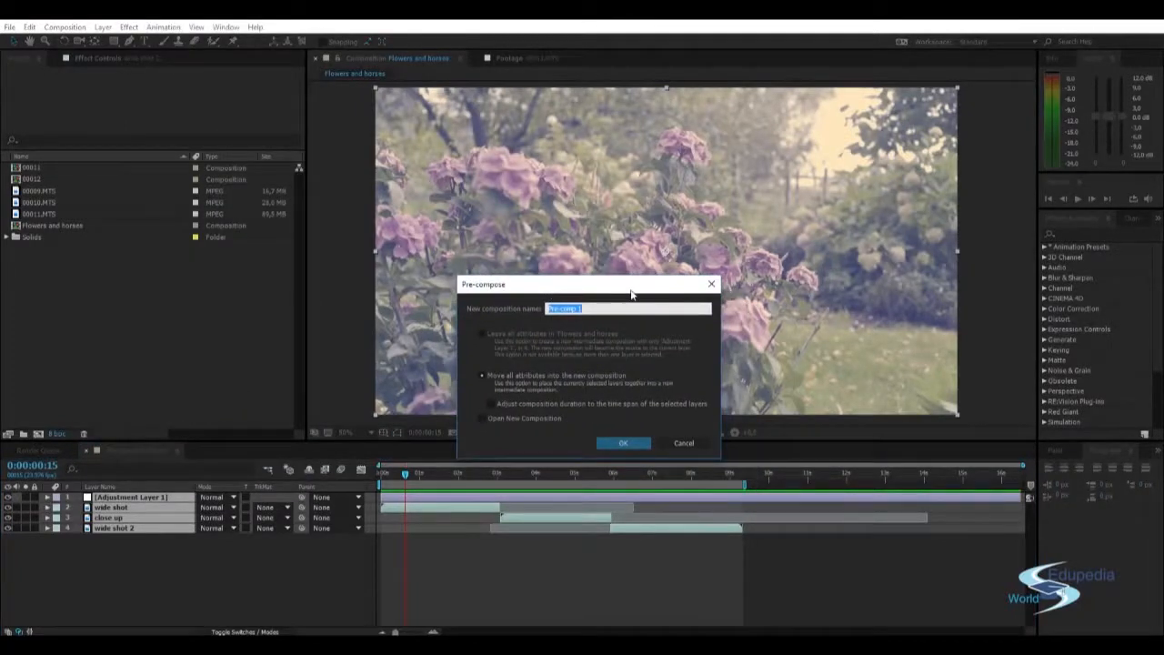
text(Flower)
text(s)
text(-ac)
text(inth)
text( grade)
click(620, 444)
click(156, 516)
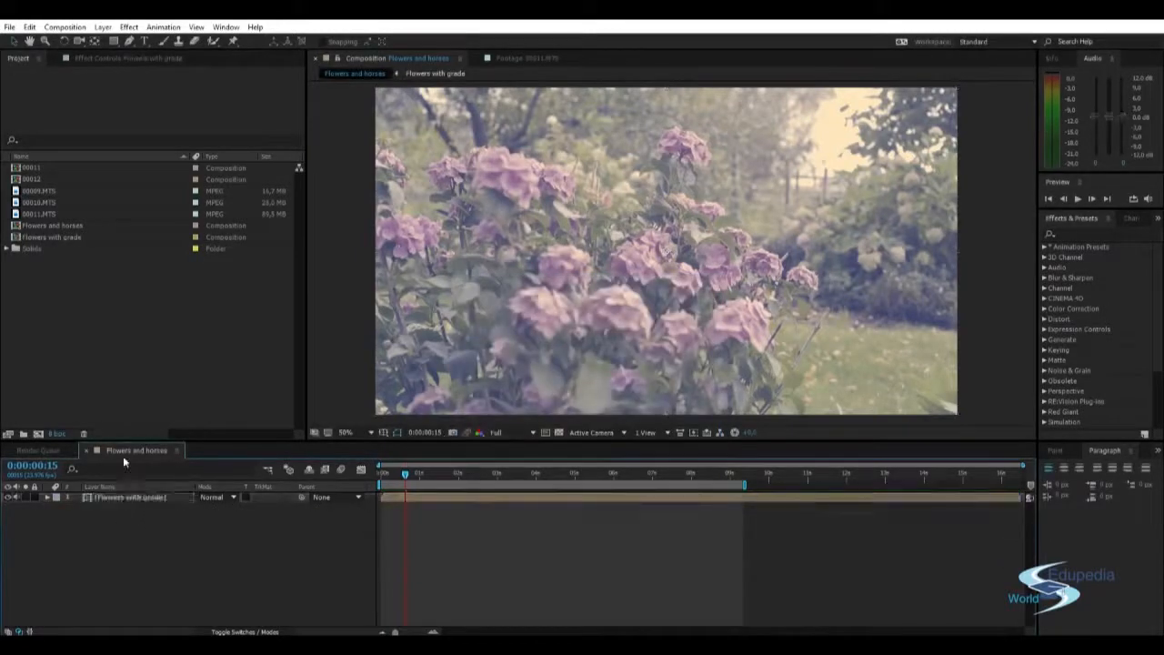
click(110, 494)
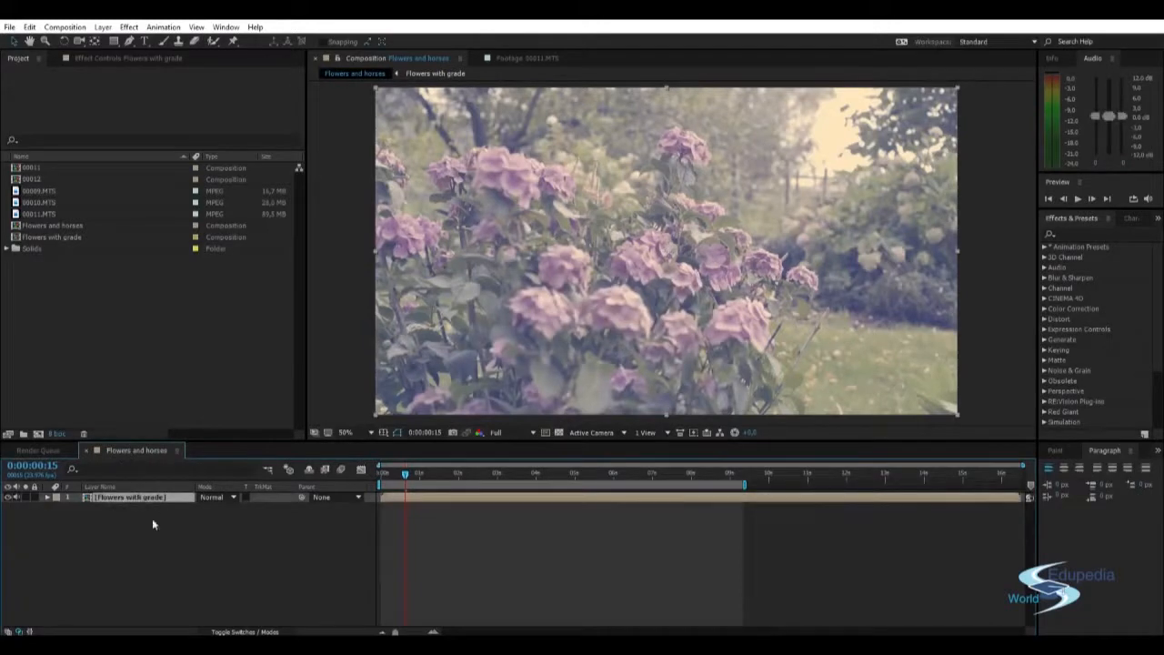
click(125, 544)
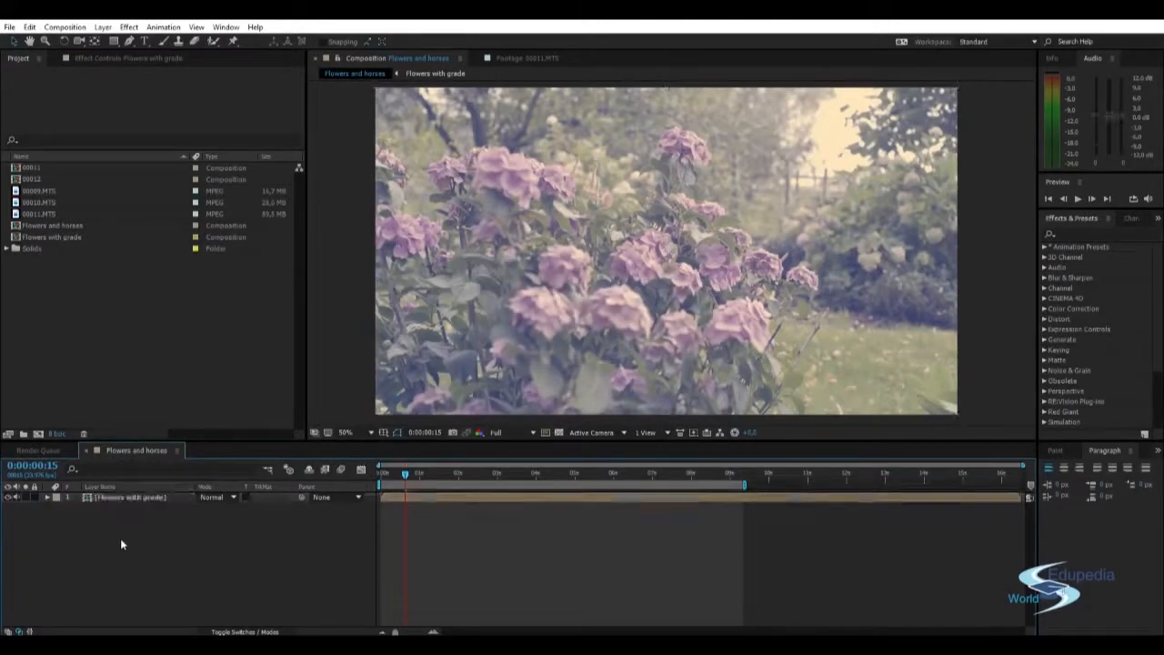
click(110, 497)
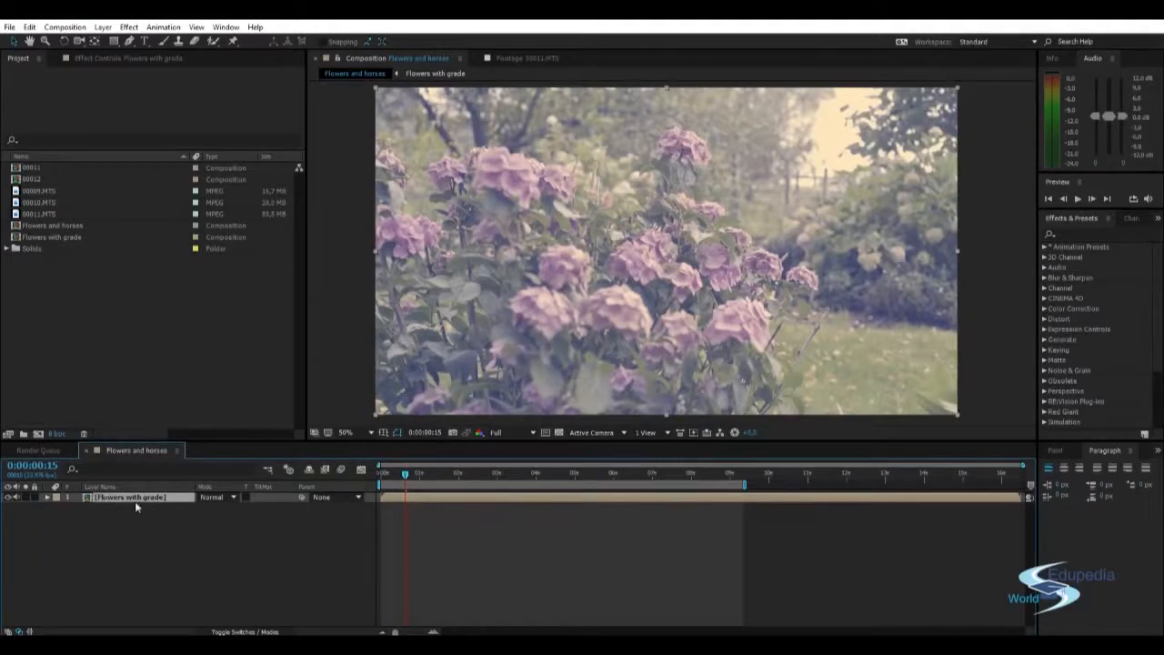
click(152, 530)
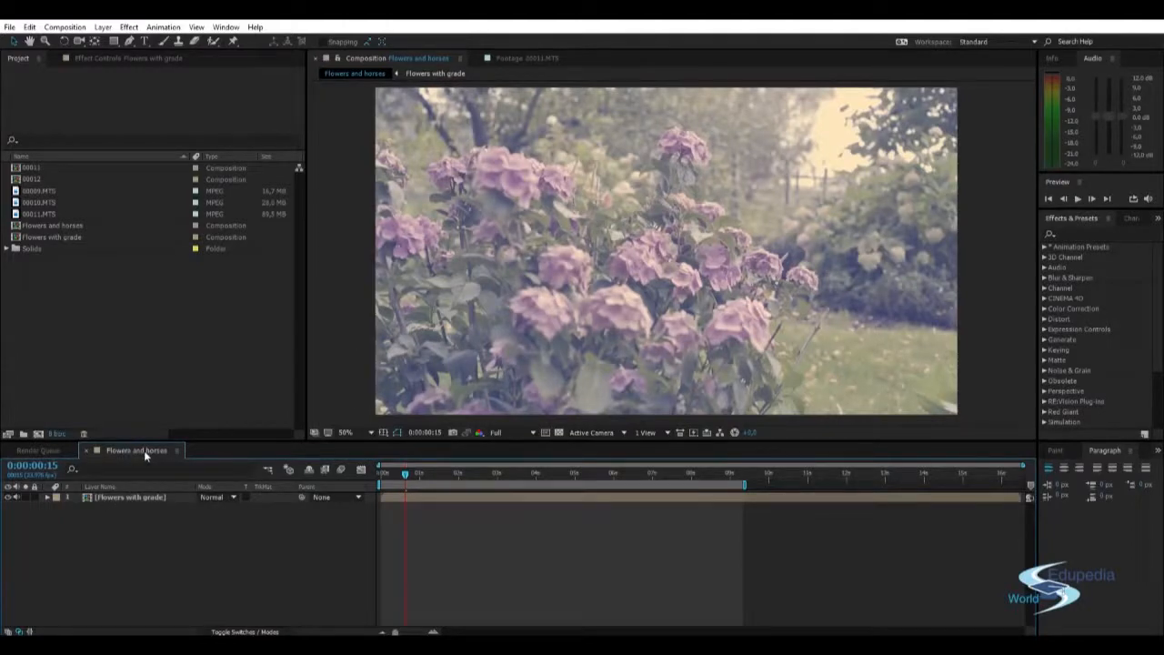
Step: Open the Flowers with grade pre-composition and compare its contained layers with the Flowers and horses timeline
click(99, 499)
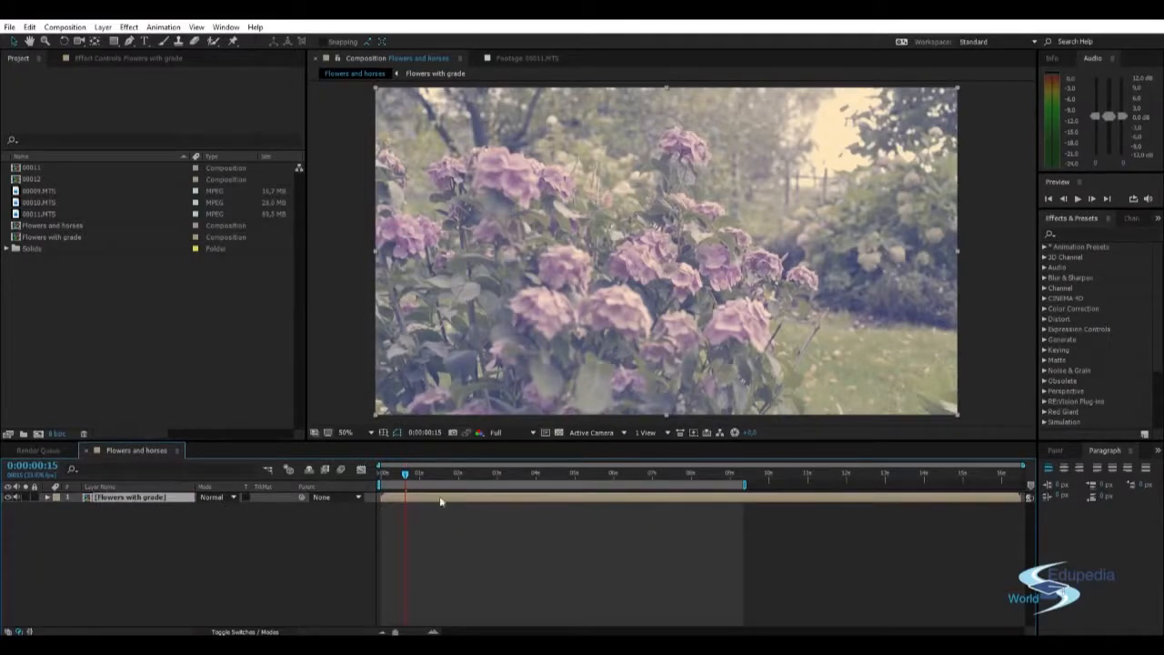
double_click(117, 499)
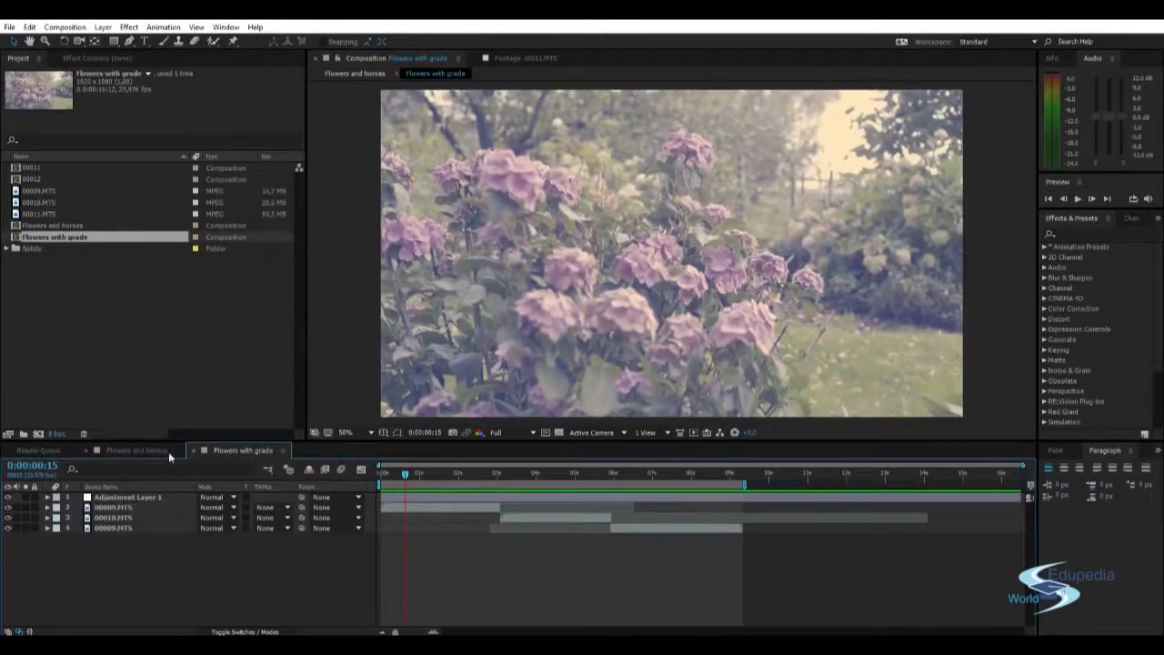
click(137, 450)
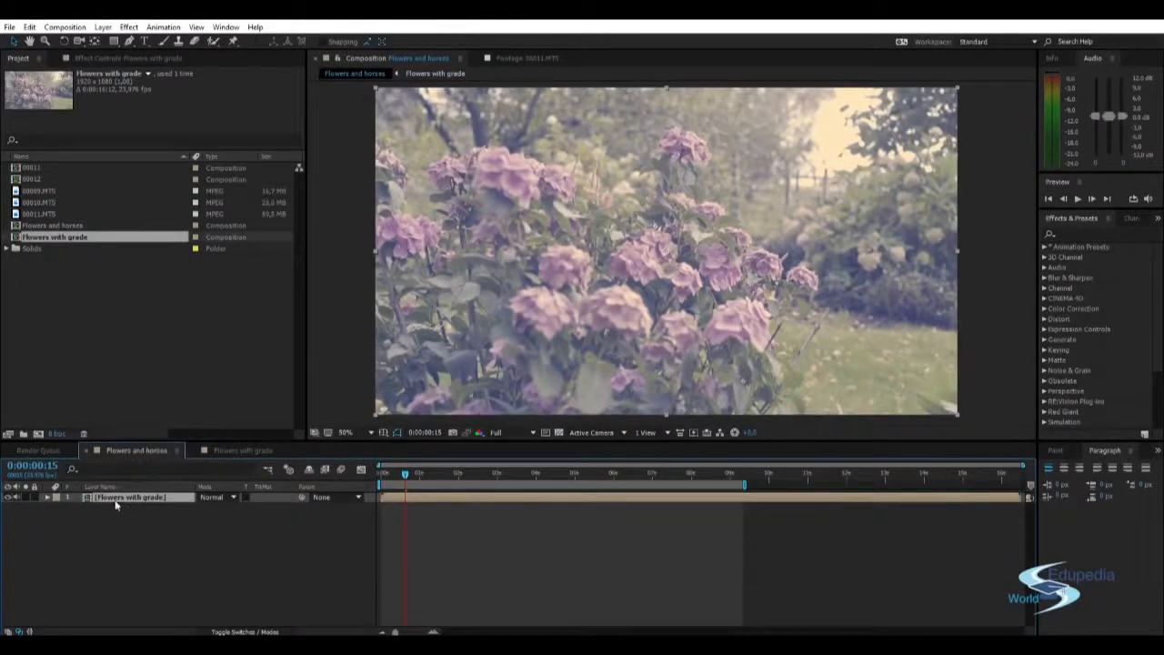
click(238, 450)
drag(131, 546, 133, 501)
click(128, 555)
drag(128, 555, 132, 497)
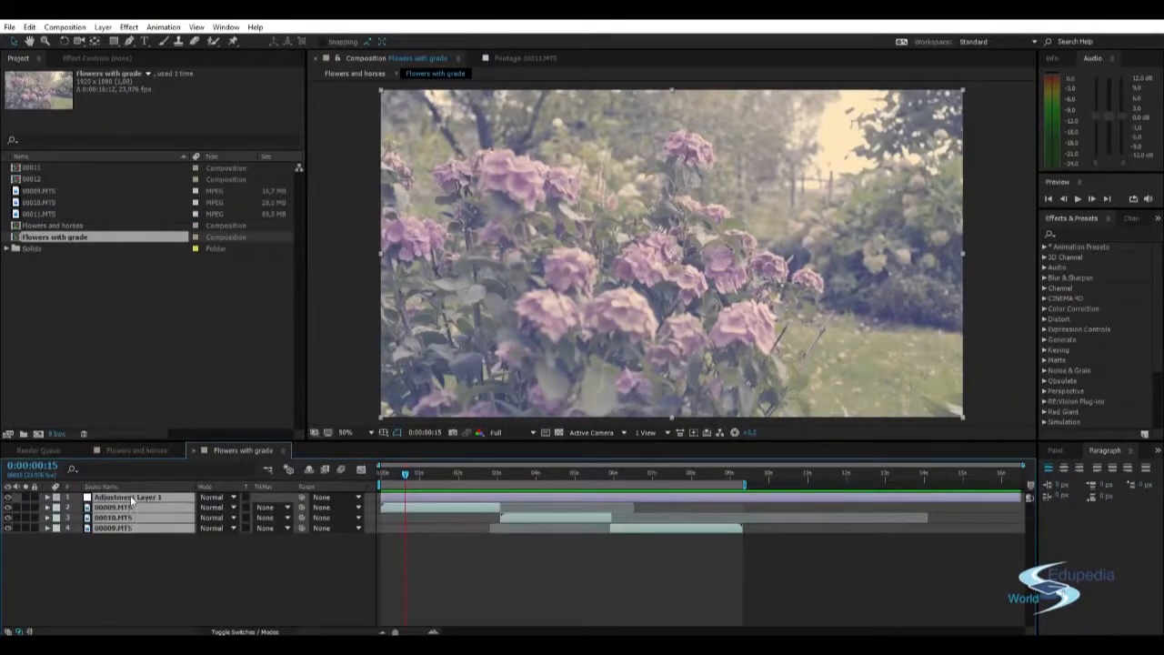
click(112, 546)
Step: Delete the Flowers with grade layer from Flowers and horses, add it back from the project items and scrub through it
click(138, 450)
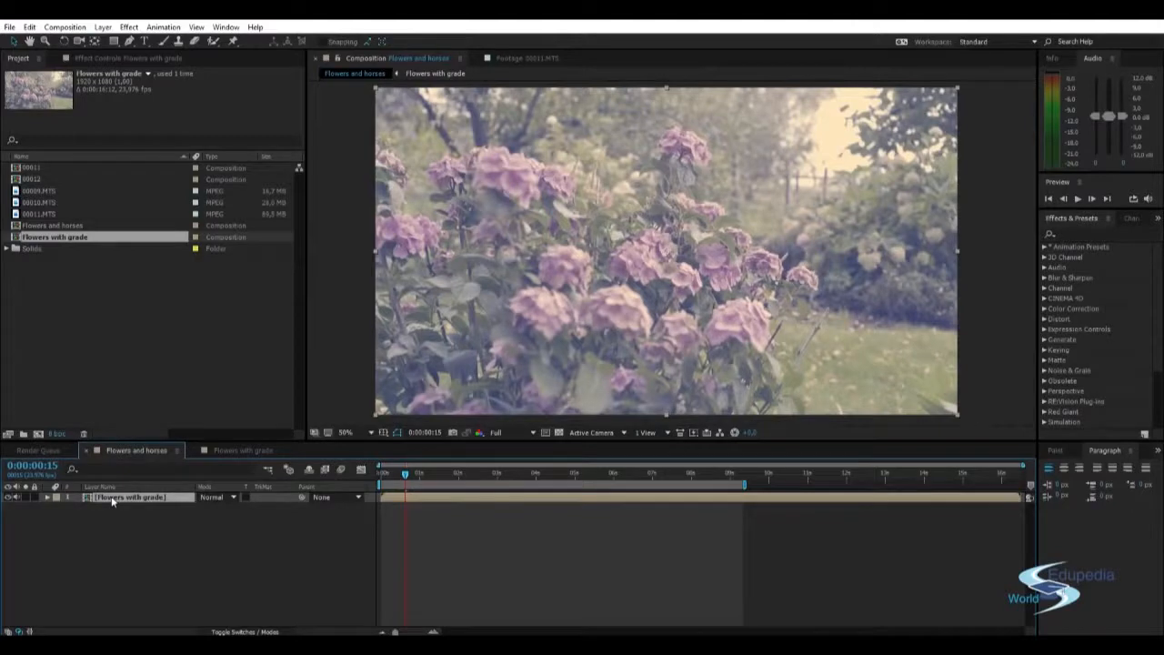
key(Delete)
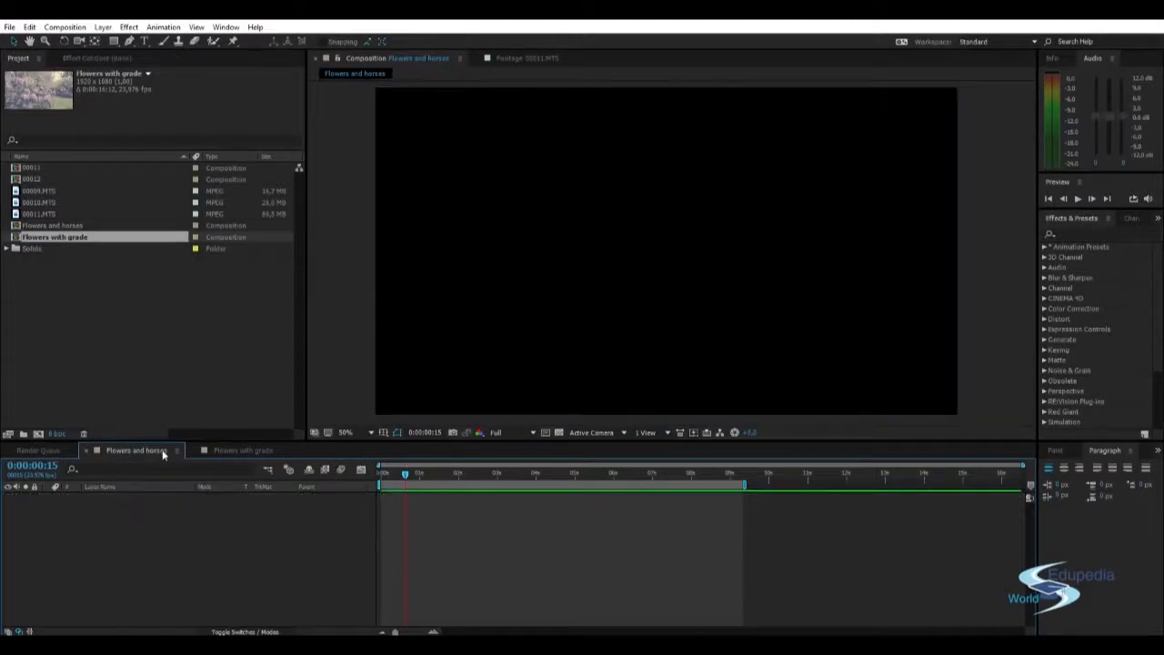
click(58, 226)
click(47, 236)
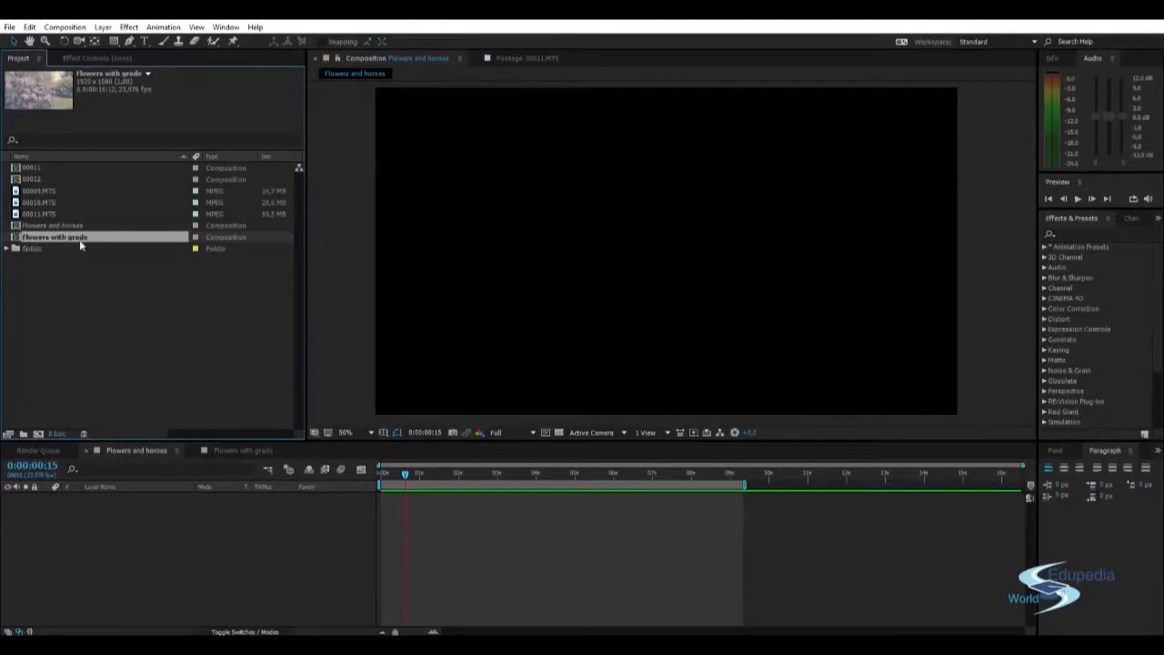
click(50, 225)
click(76, 238)
drag(42, 241, 79, 499)
drag(405, 474, 603, 509)
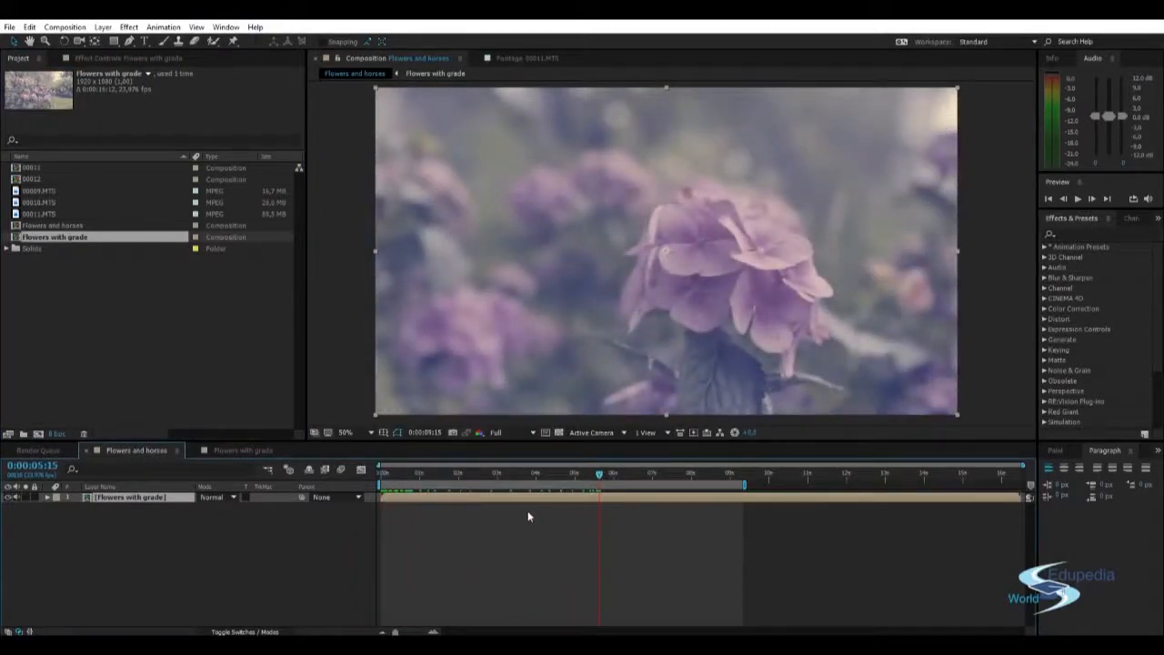
Step: Close the Flowers and horses timeline, keeping Flowers with grade open, and check its four layers
click(254, 447)
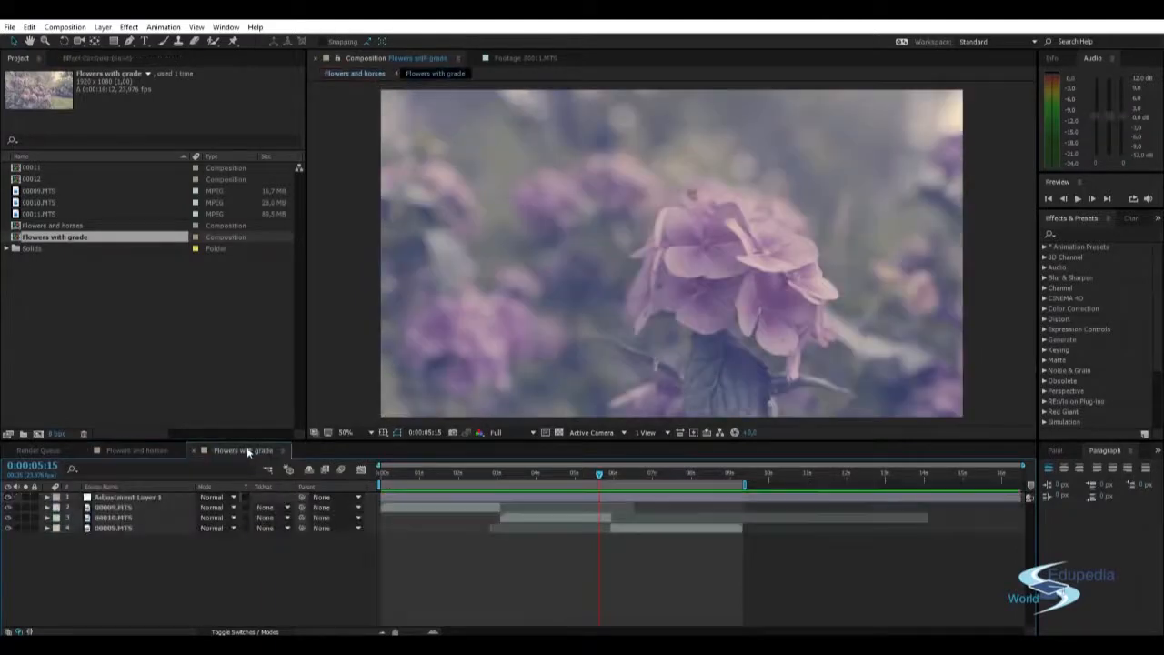
click(134, 450)
click(87, 450)
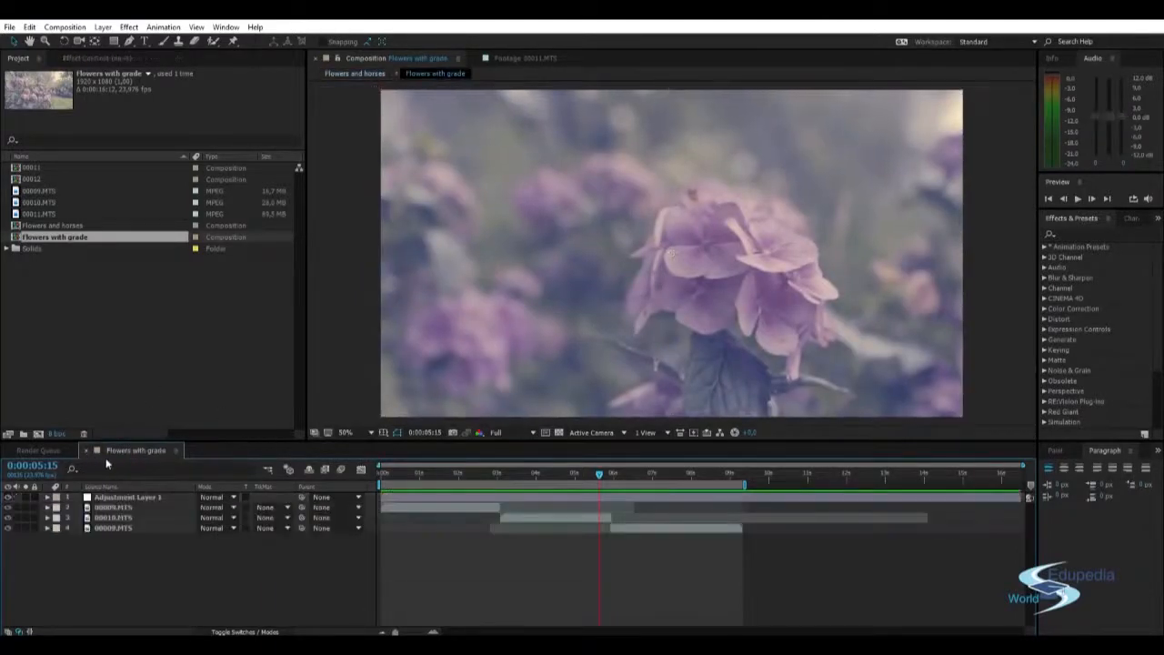
drag(132, 554, 123, 498)
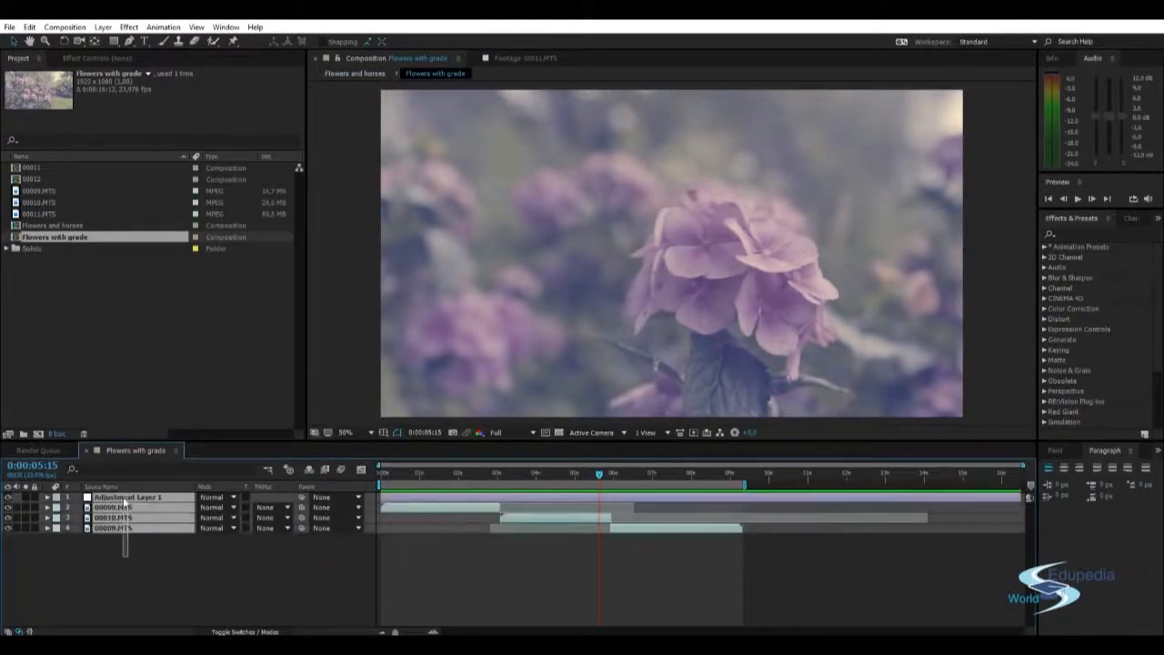
click(116, 550)
Step: Create a new composition named "New composition" with the default settings
right_click(61, 323)
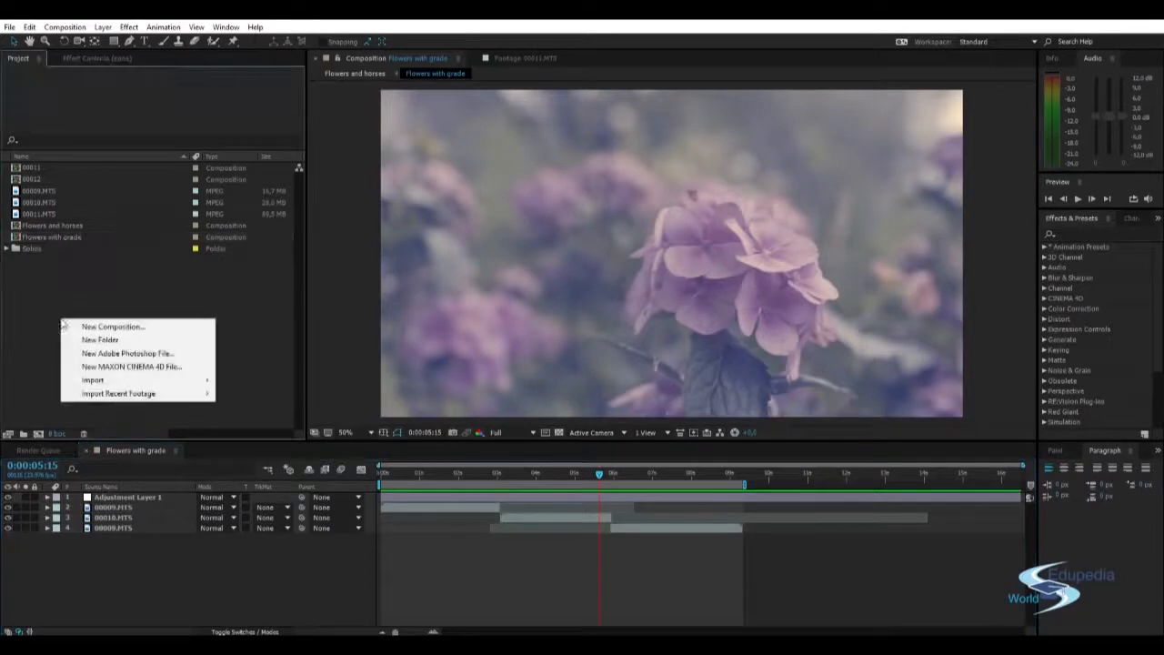
click(112, 326)
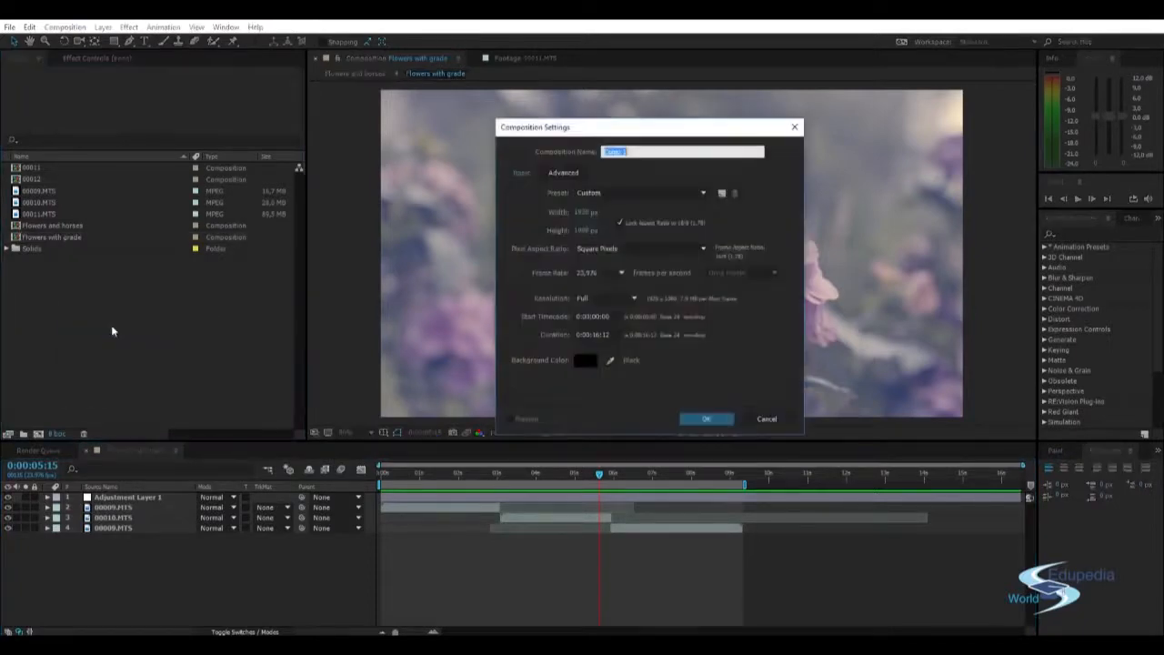
text(New composition)
key(Return)
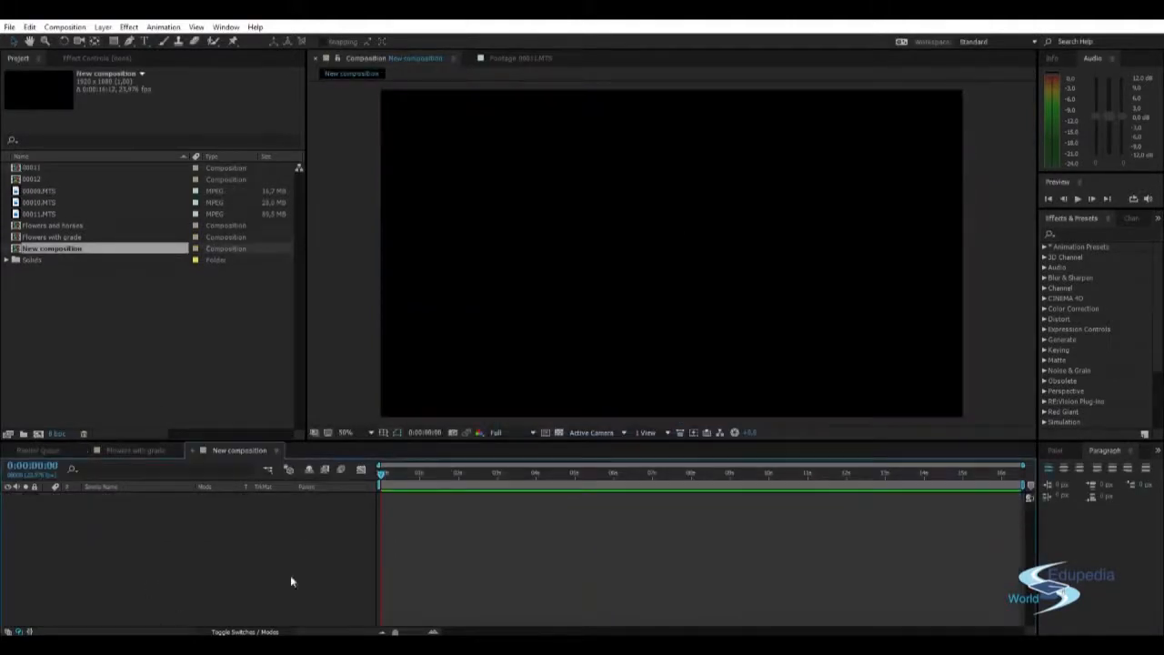
Step: Add the Flowers with grade composition as a layer in New composition and scrub through it to just past 9 seconds
click(123, 454)
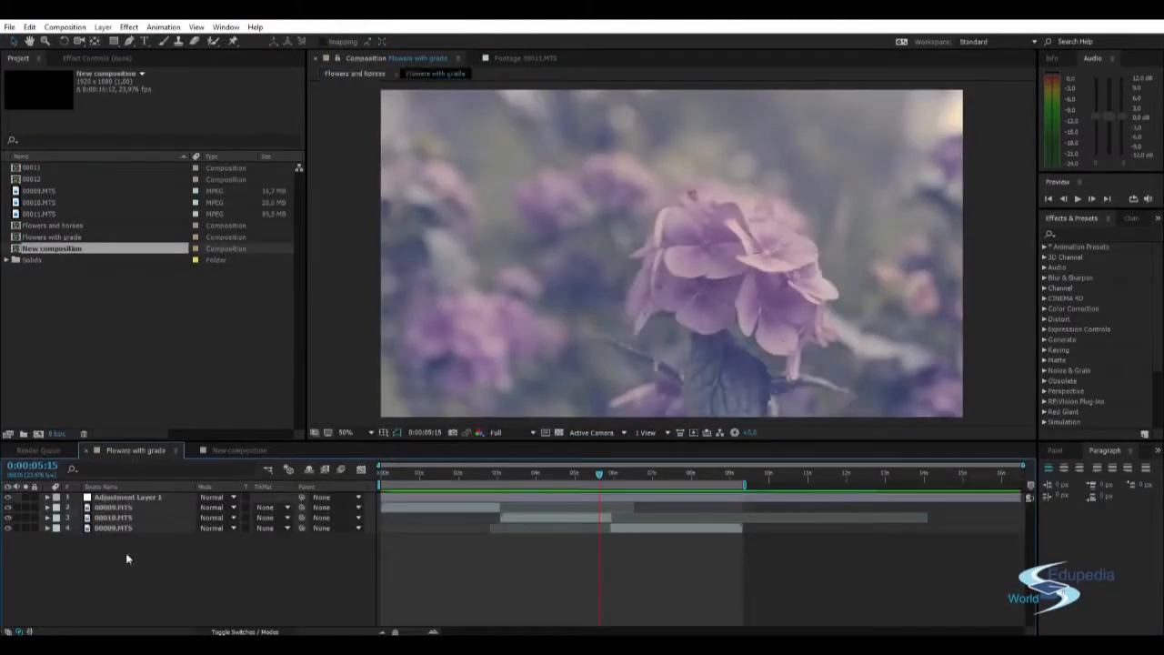
click(234, 451)
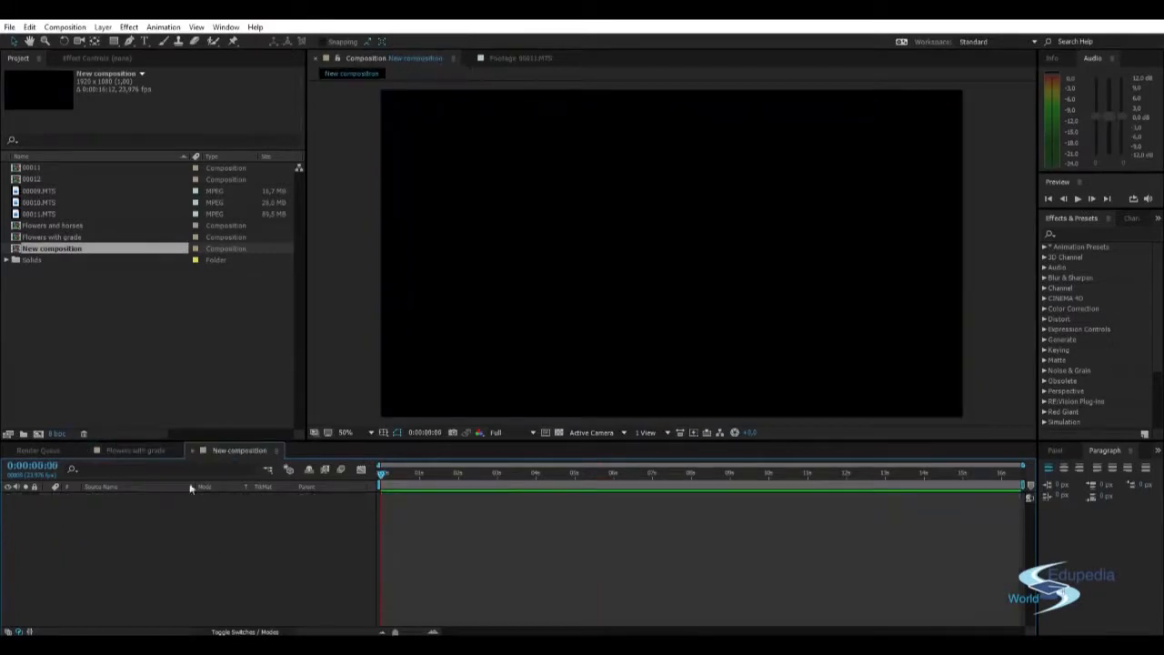
click(142, 449)
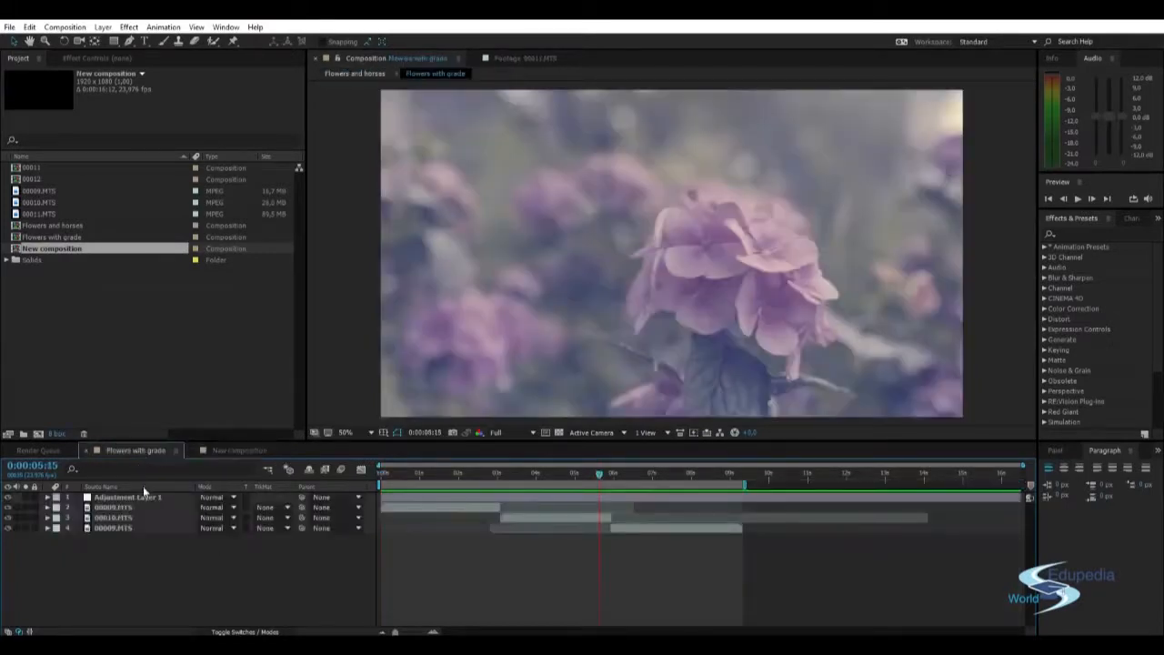
click(239, 452)
drag(47, 238, 77, 517)
drag(384, 469, 751, 474)
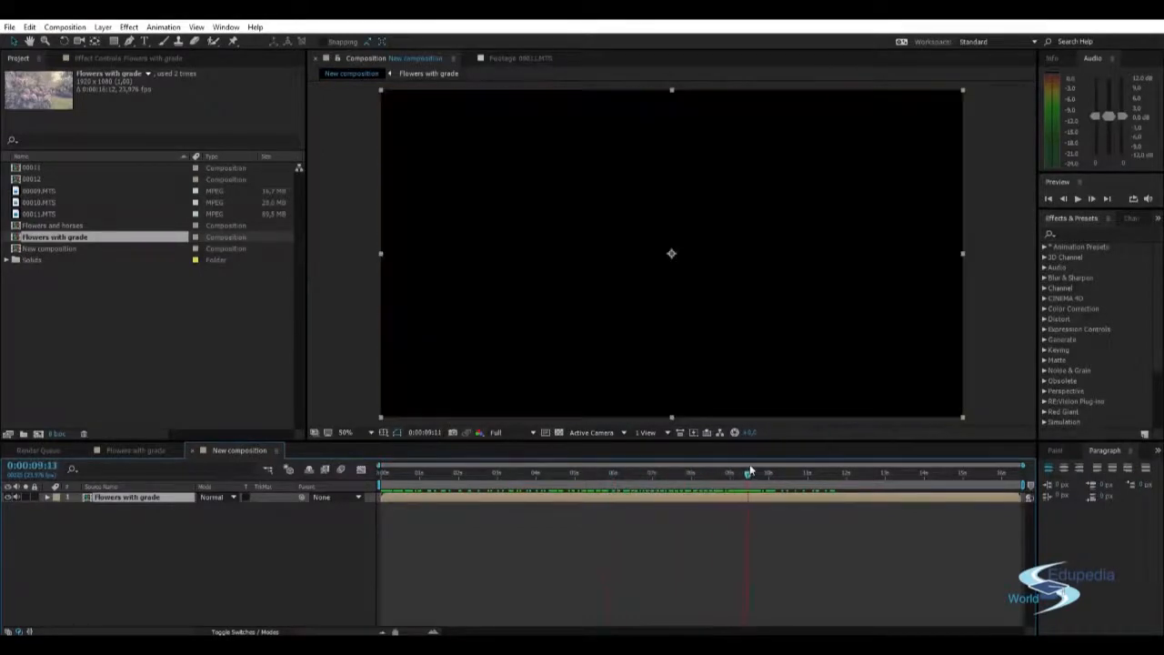
Step: Trim the Flowers with grade composition to its work area, which ends with the last flower clip at about 0:00:09:07
click(137, 450)
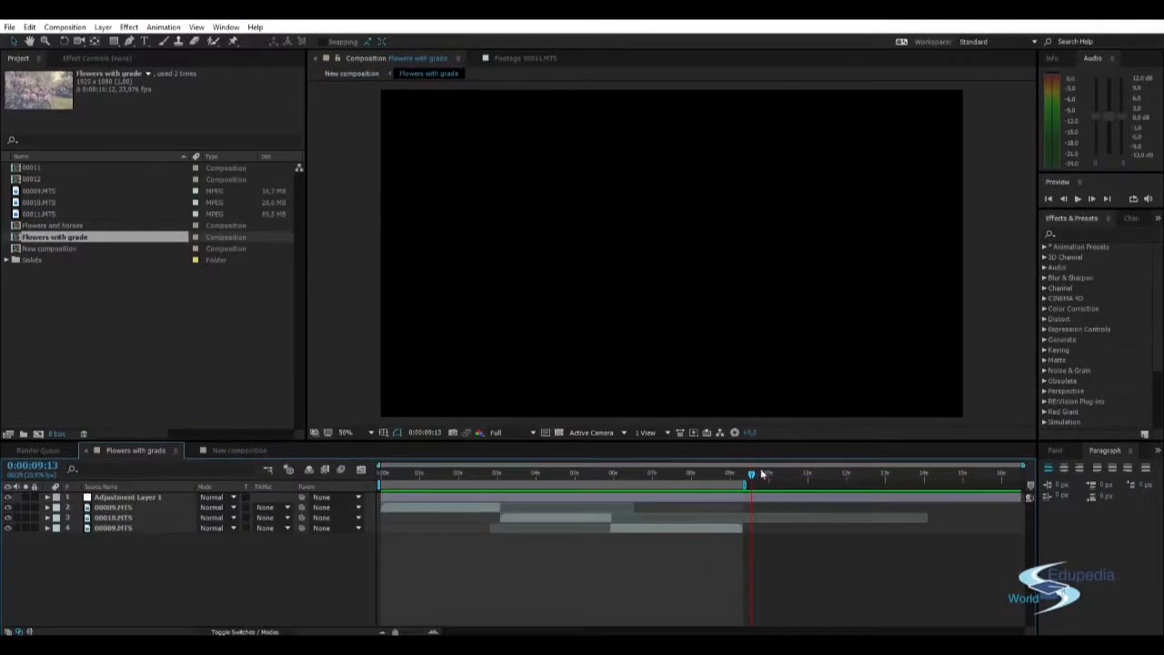
click(763, 496)
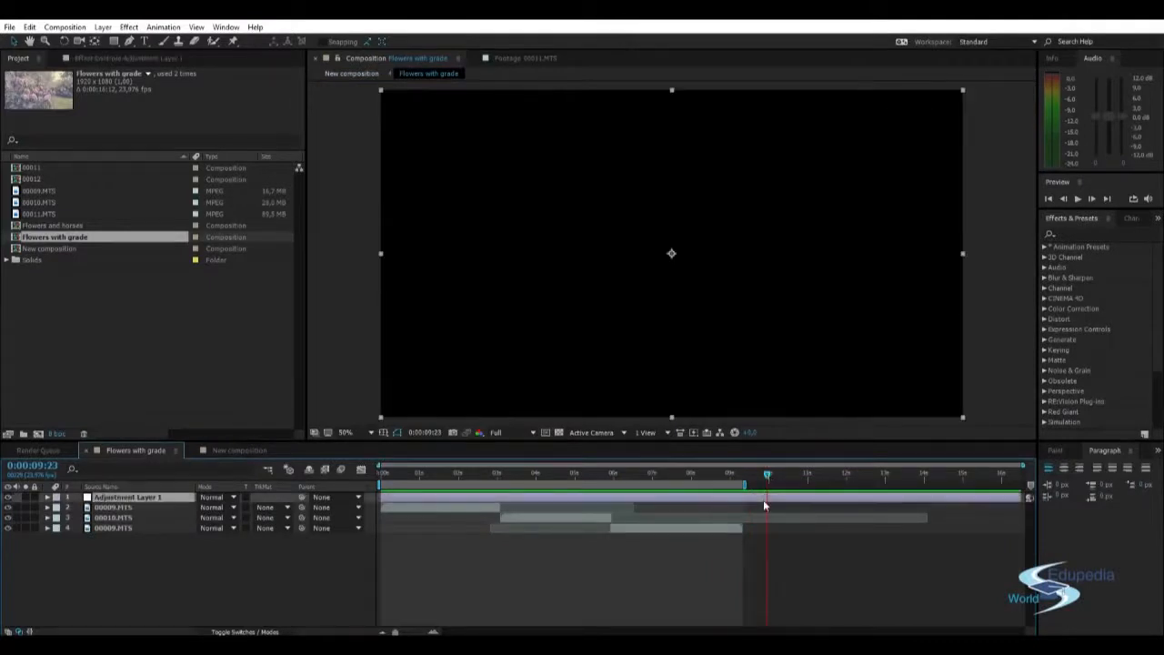
drag(768, 475, 741, 475)
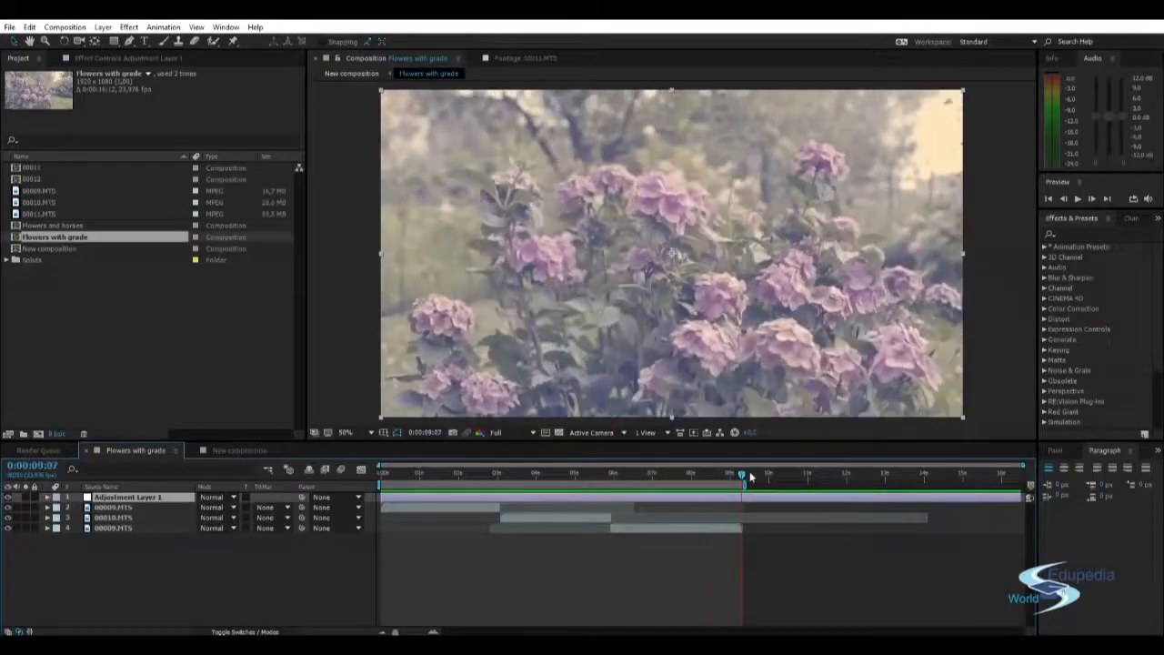
right_click(727, 488)
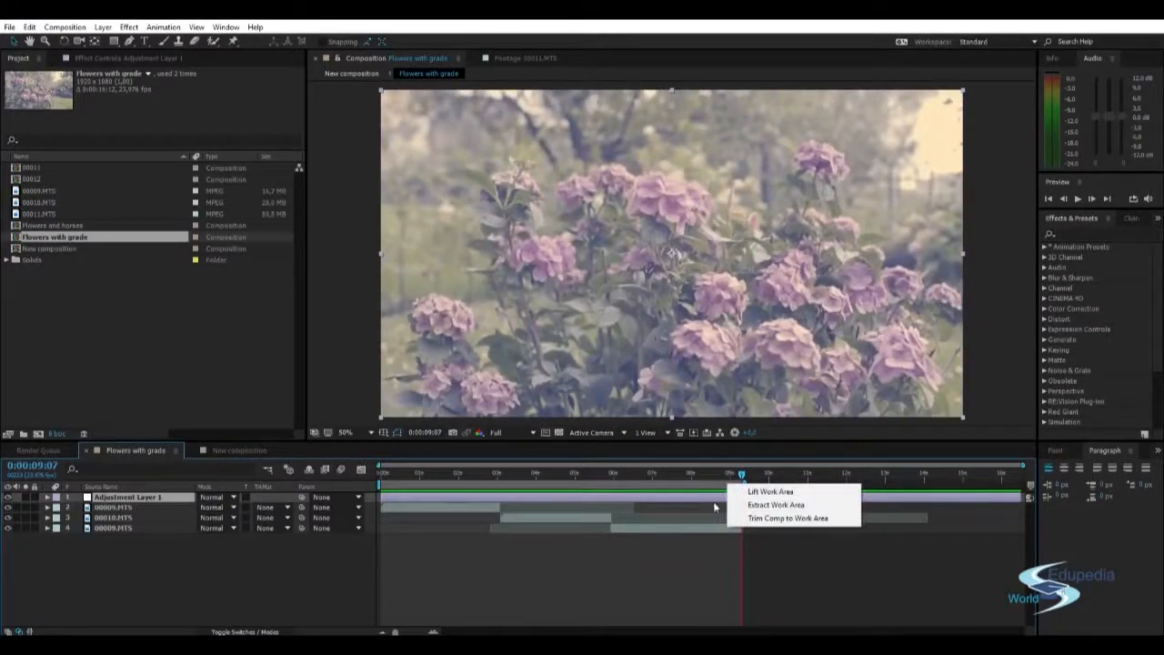
click(792, 520)
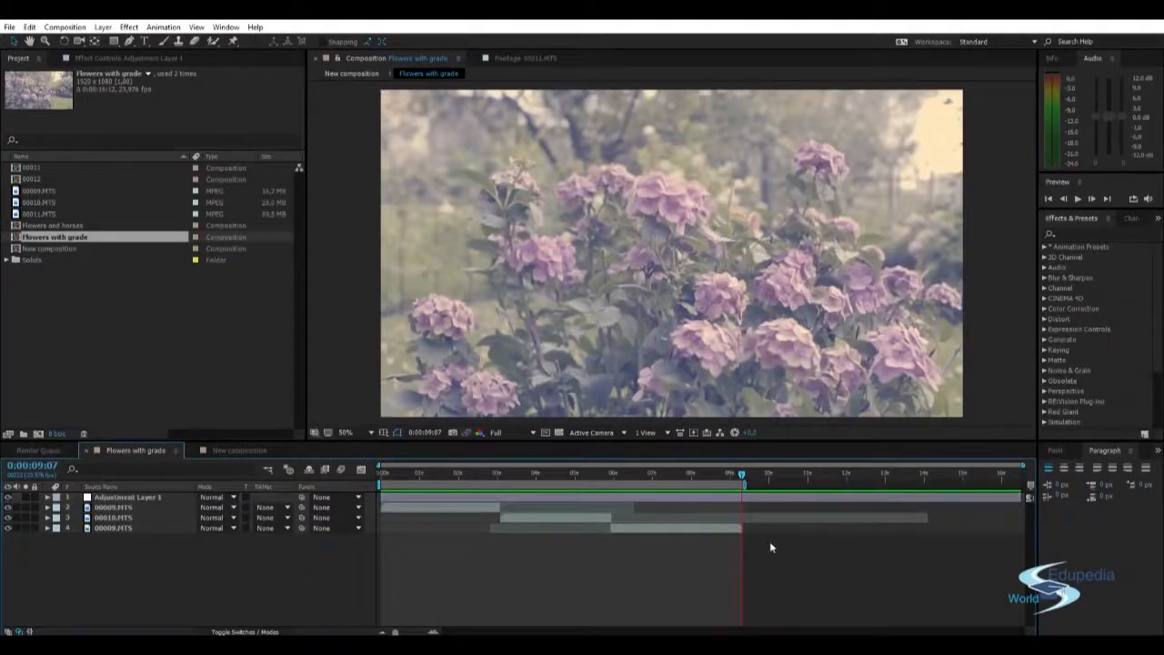
right_click(743, 482)
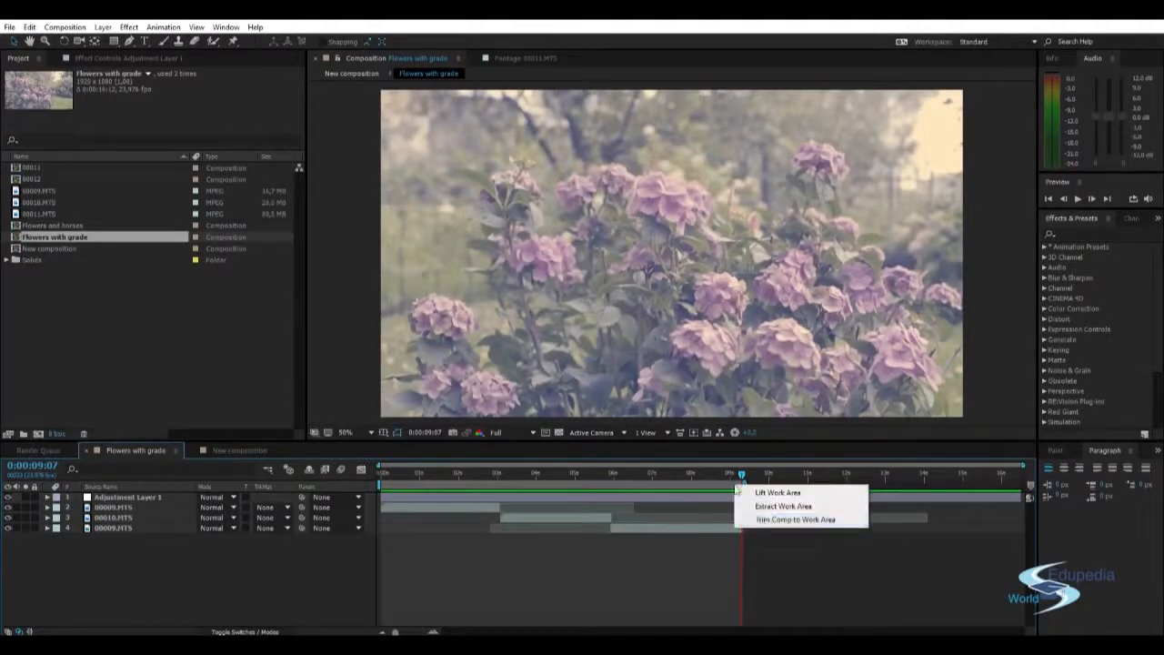
click(764, 517)
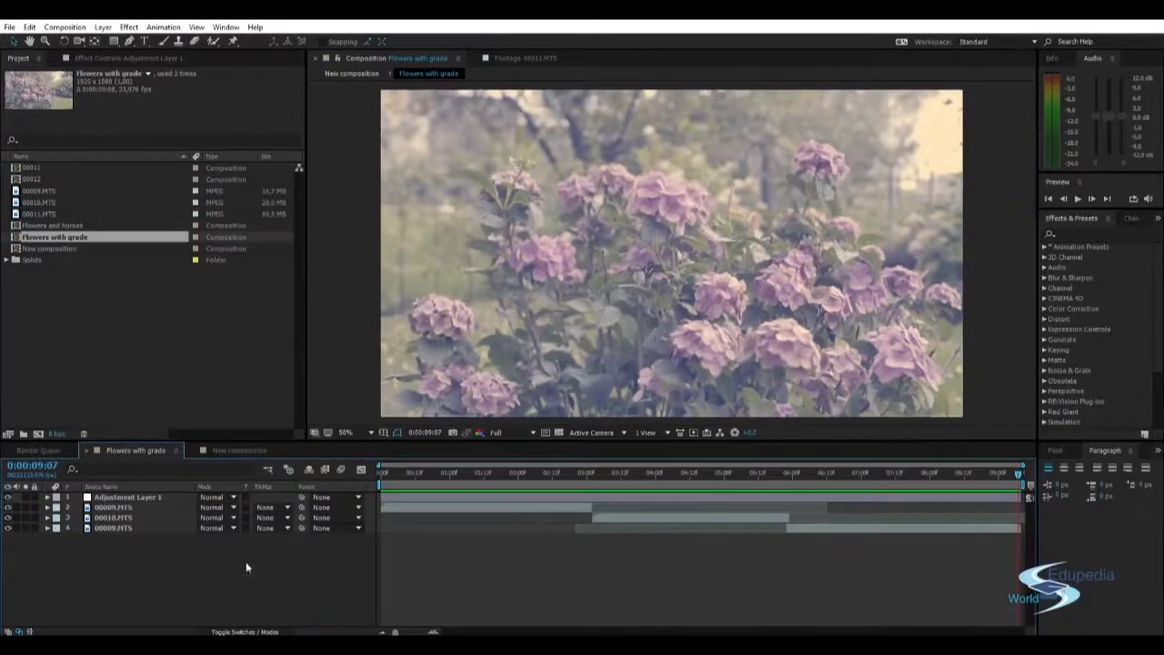
Step: Scrub through the nested Flowers with grade layer in New composition and compare it with its source timeline
click(226, 450)
click(260, 507)
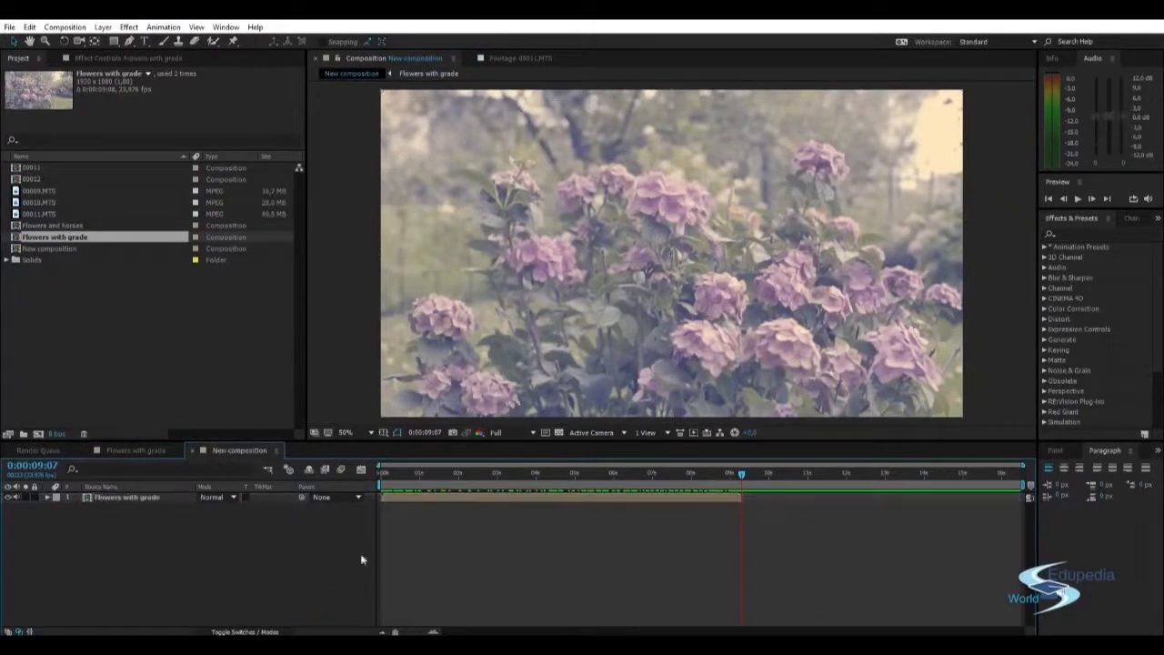
drag(734, 477, 385, 480)
click(130, 497)
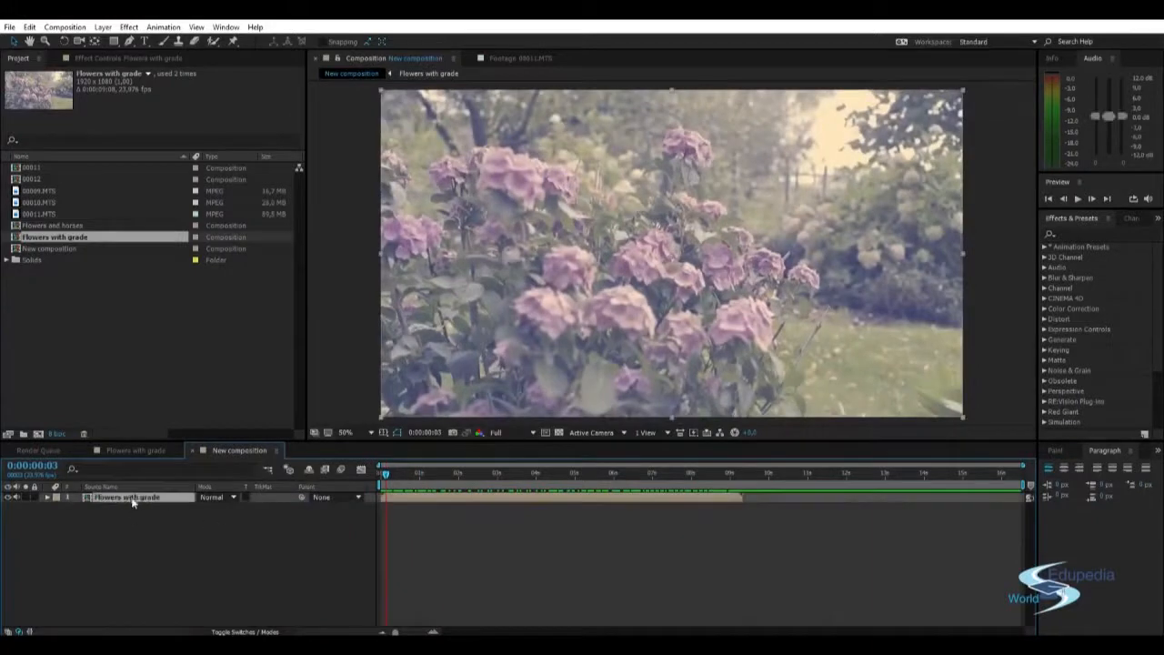
drag(627, 474, 744, 475)
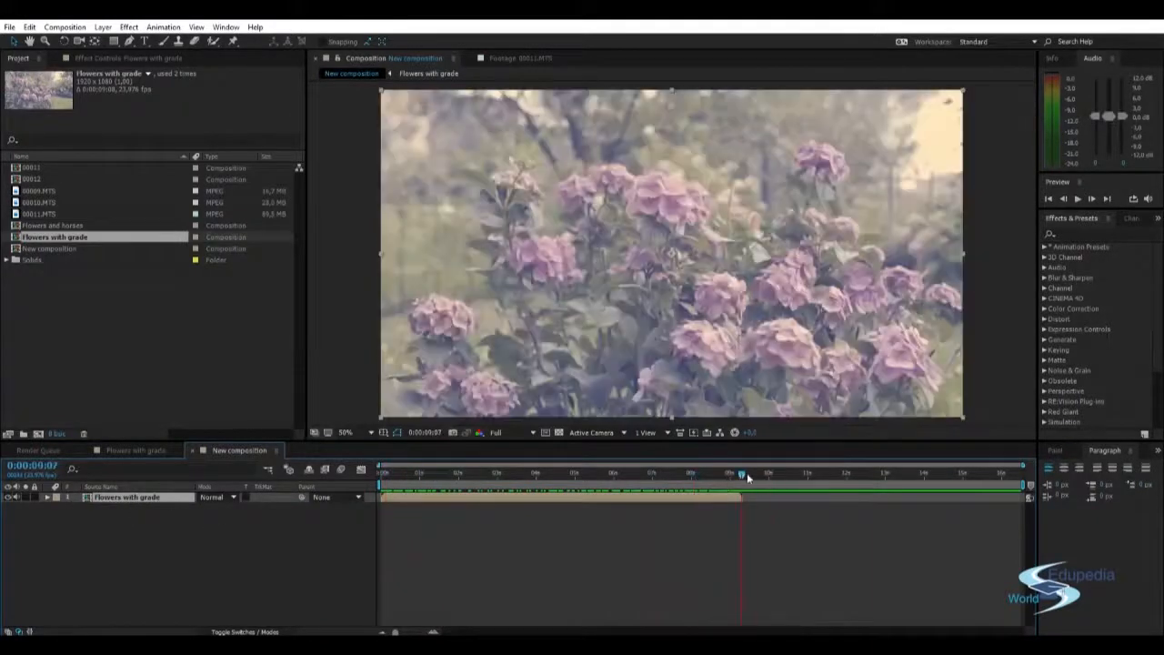
click(128, 451)
drag(988, 478, 483, 469)
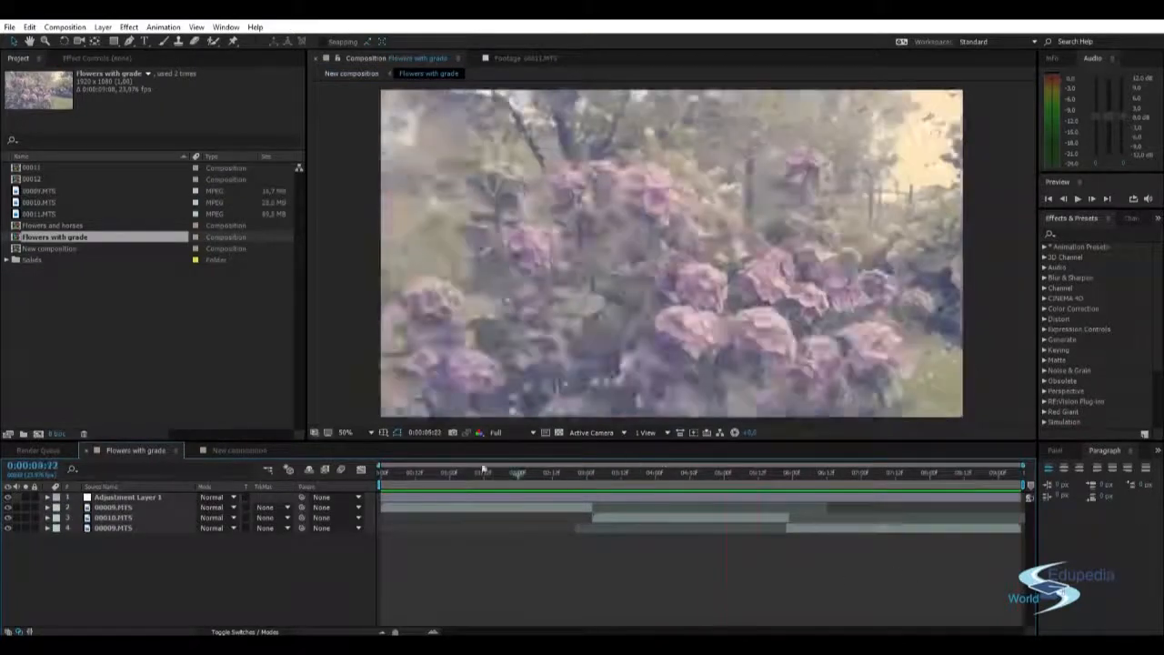
Step: End New composition's work area at 0:00:09:07, where the nested layer stops, and trim the composition to it
click(226, 452)
drag(536, 477, 740, 476)
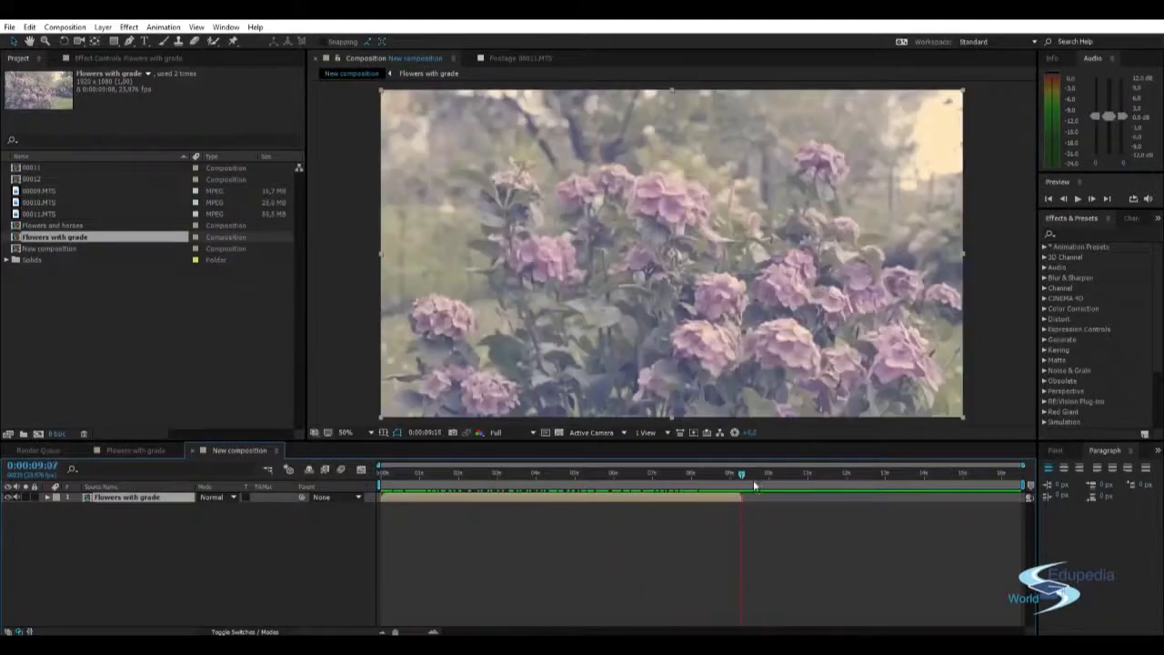
key(n)
right_click(663, 483)
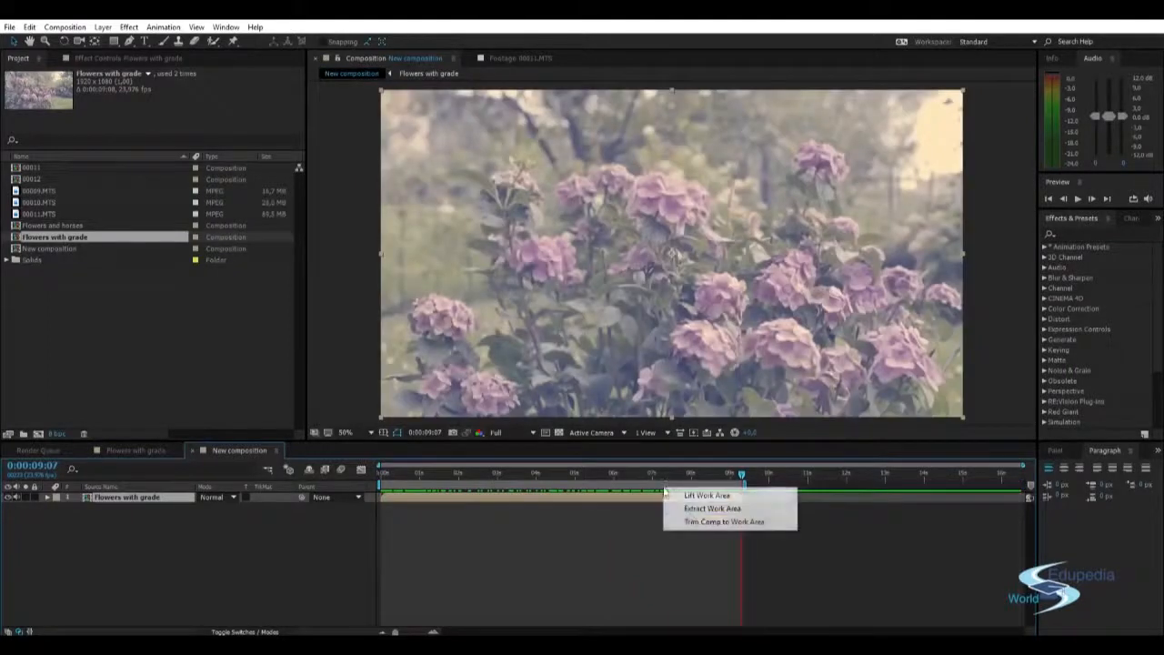
click(695, 522)
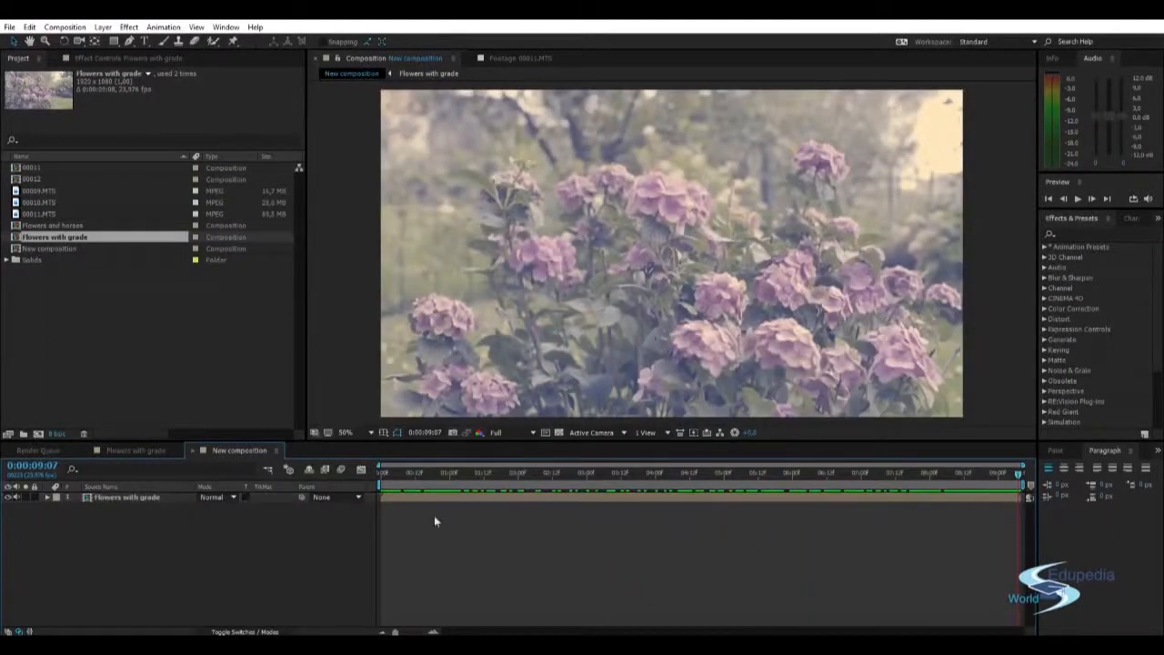